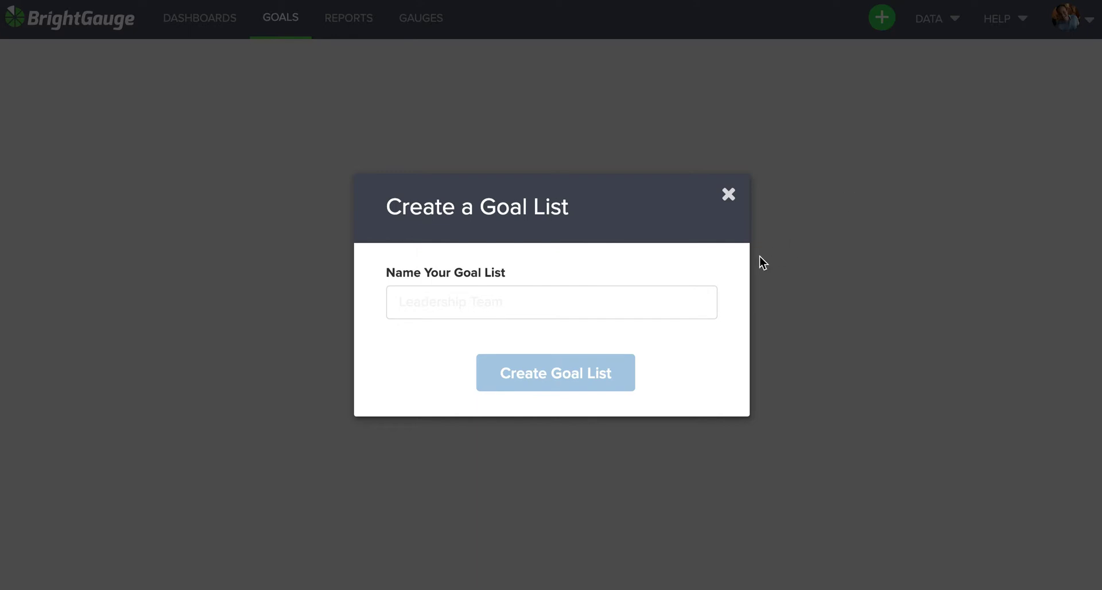
- Create a new goal list named 'Service Team Goals'
left_click(634, 303)
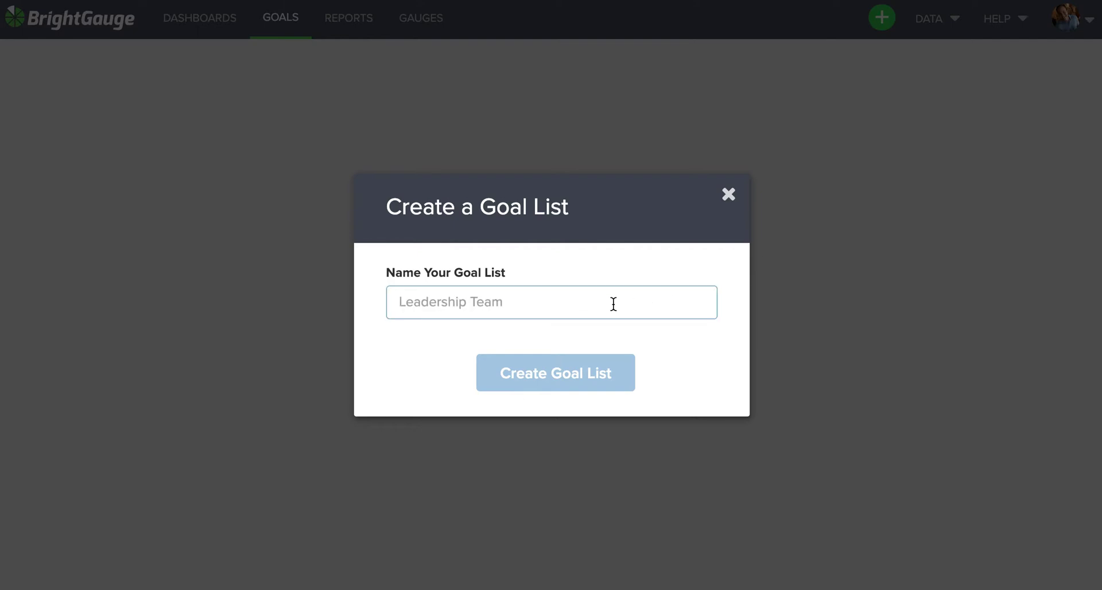
type("Ser")
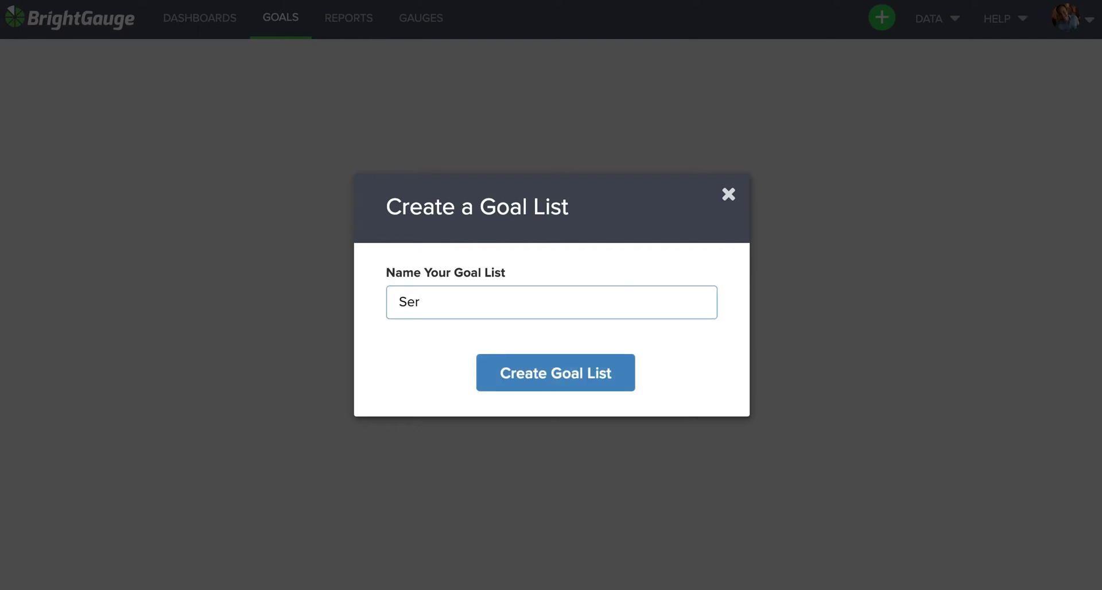
type("vice Team Goals")
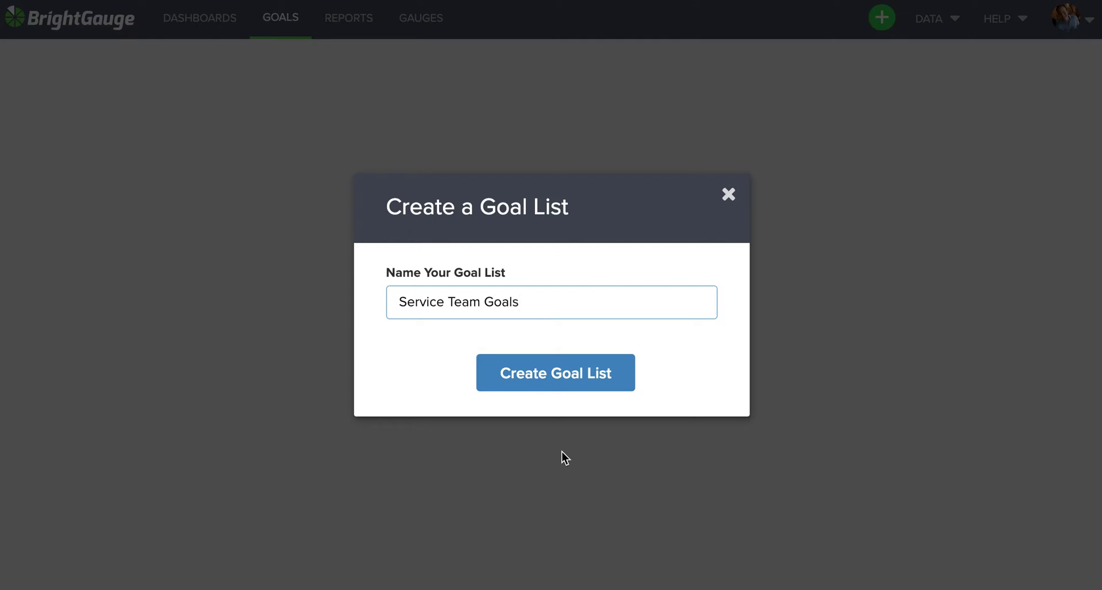
left_click(562, 373)
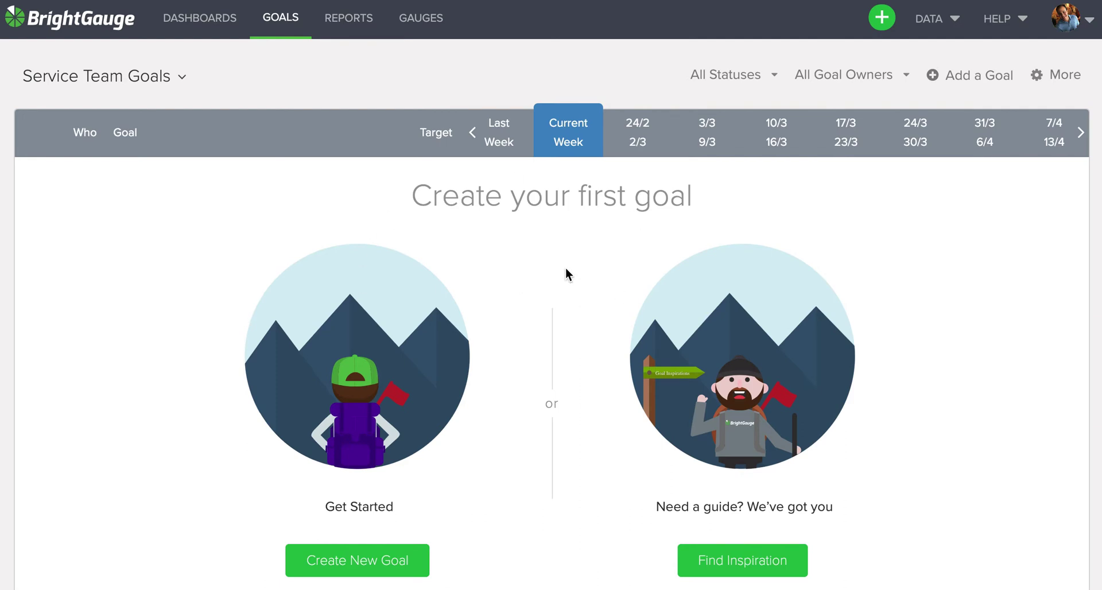
scroll(566, 269, "down", 2)
scroll(566, 274, "down", 3)
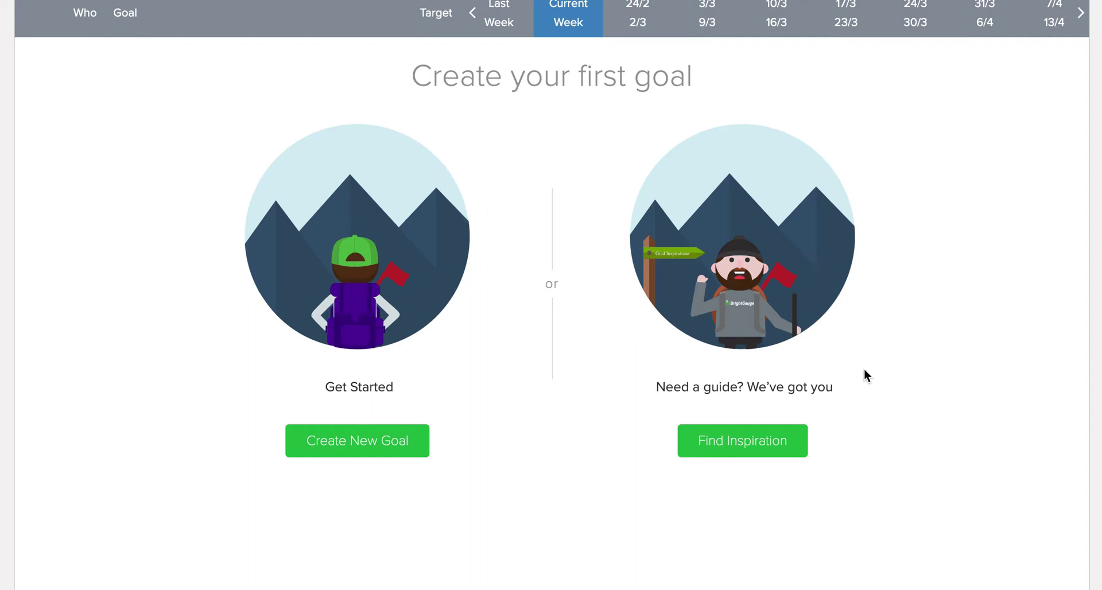
left_click(743, 447)
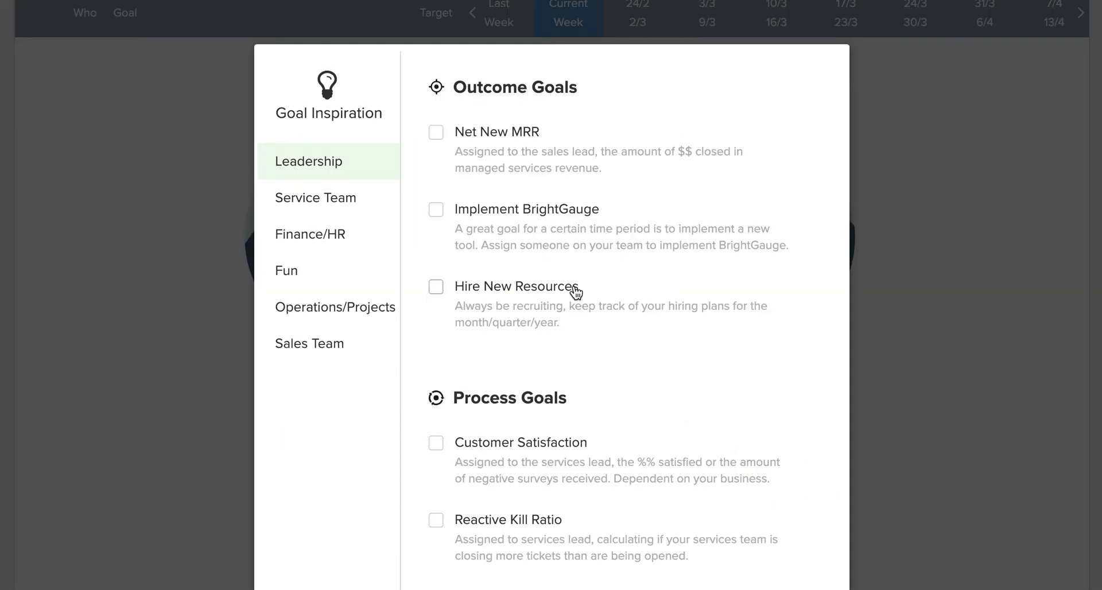
scroll(601, 159, "down", 1)
scroll(600, 159, "down", 2)
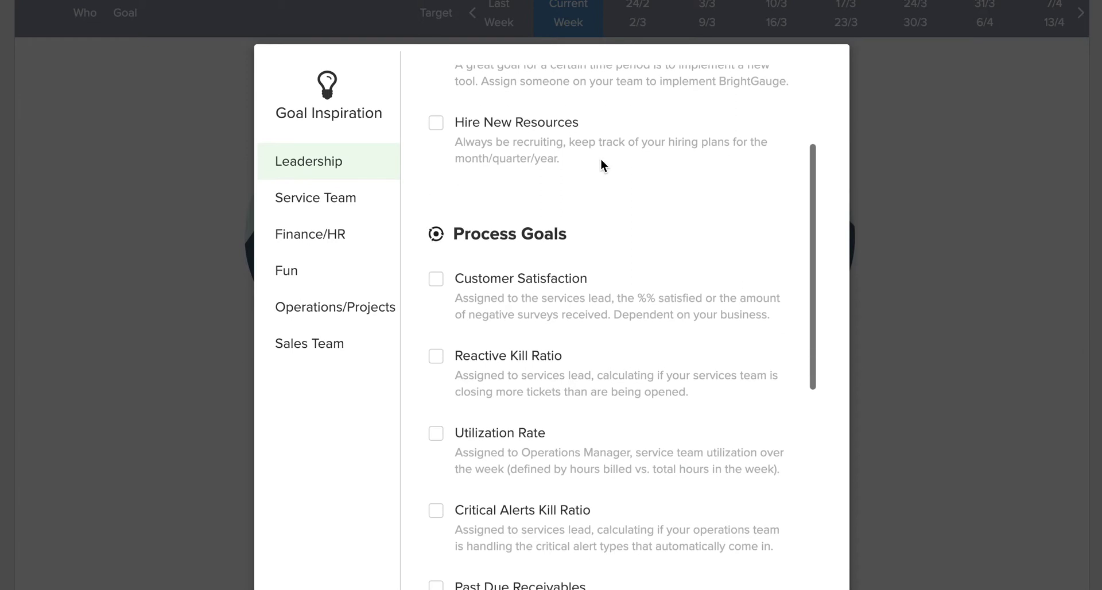
scroll(600, 159, "down", 2)
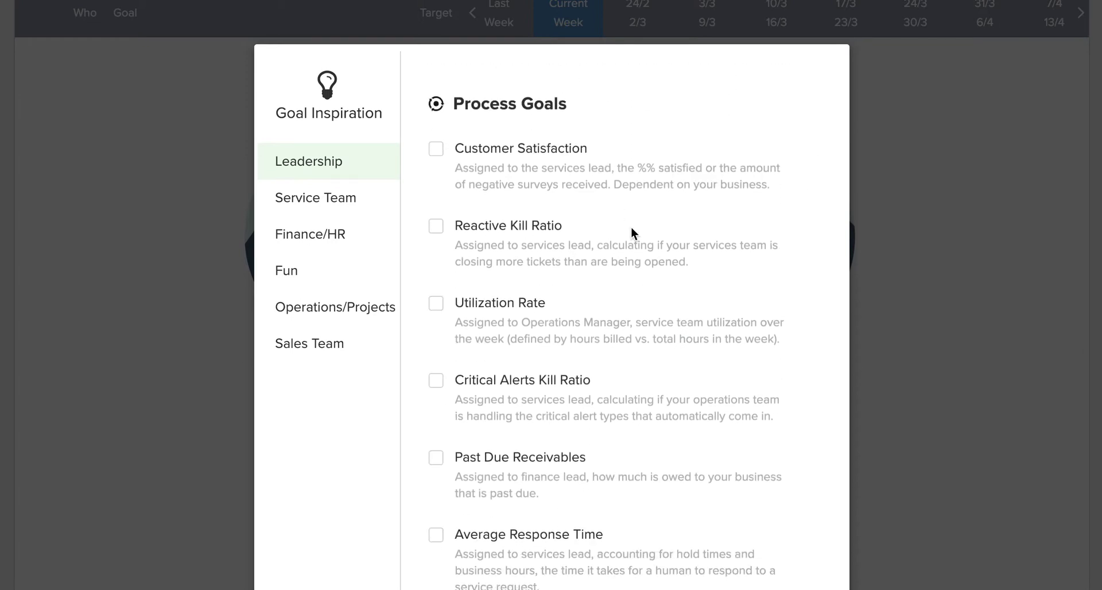
scroll(631, 232, "down", 2)
scroll(631, 232, "down", 2)
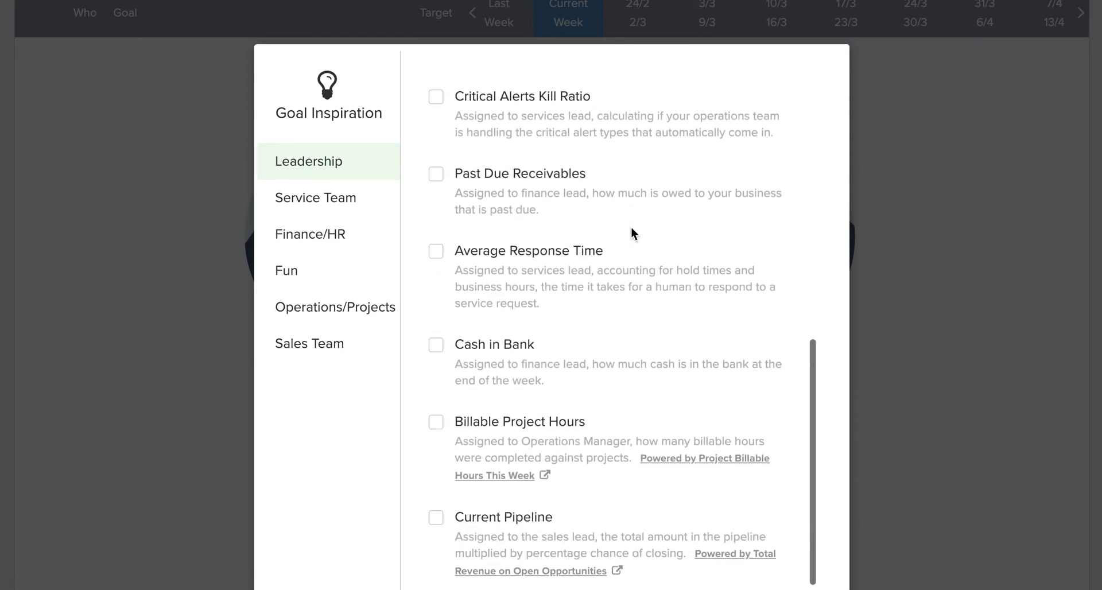
left_click(338, 207)
left_click(332, 244)
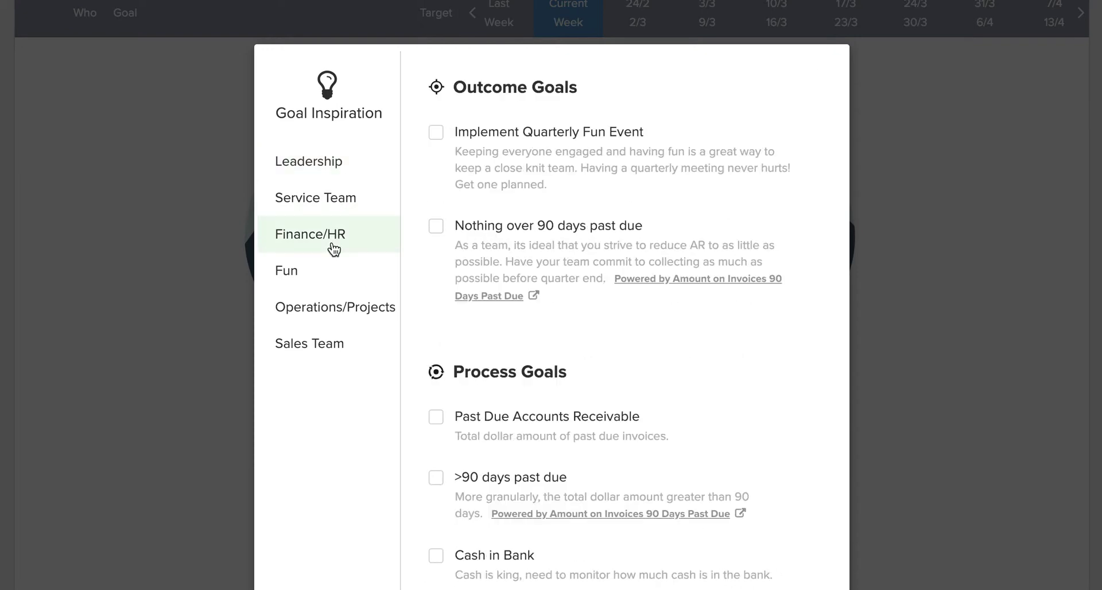
scroll(625, 212, "down", 4)
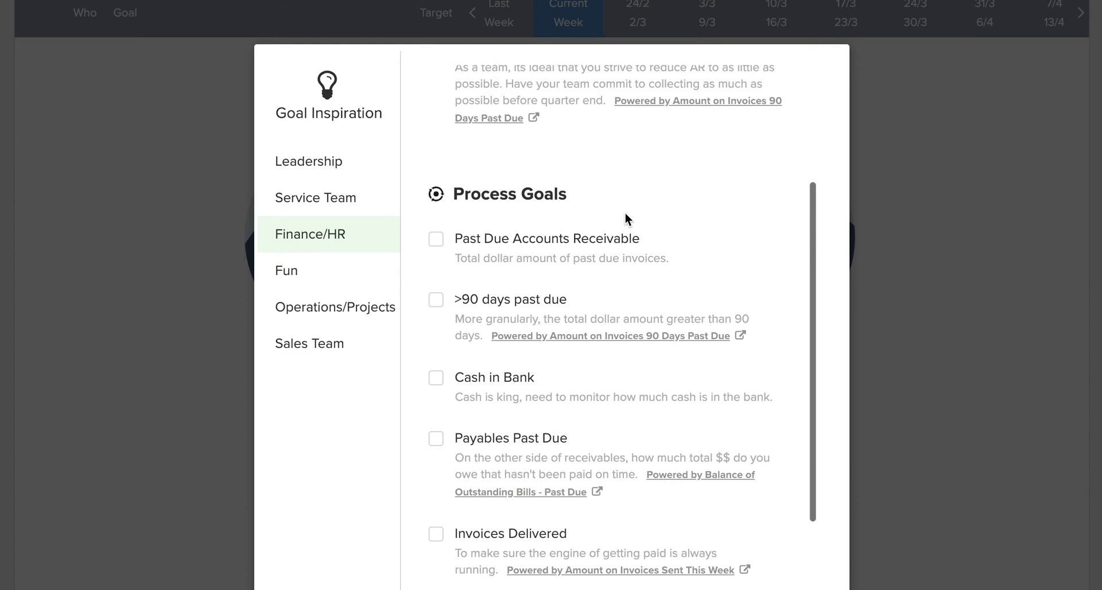
scroll(624, 212, "down", 1)
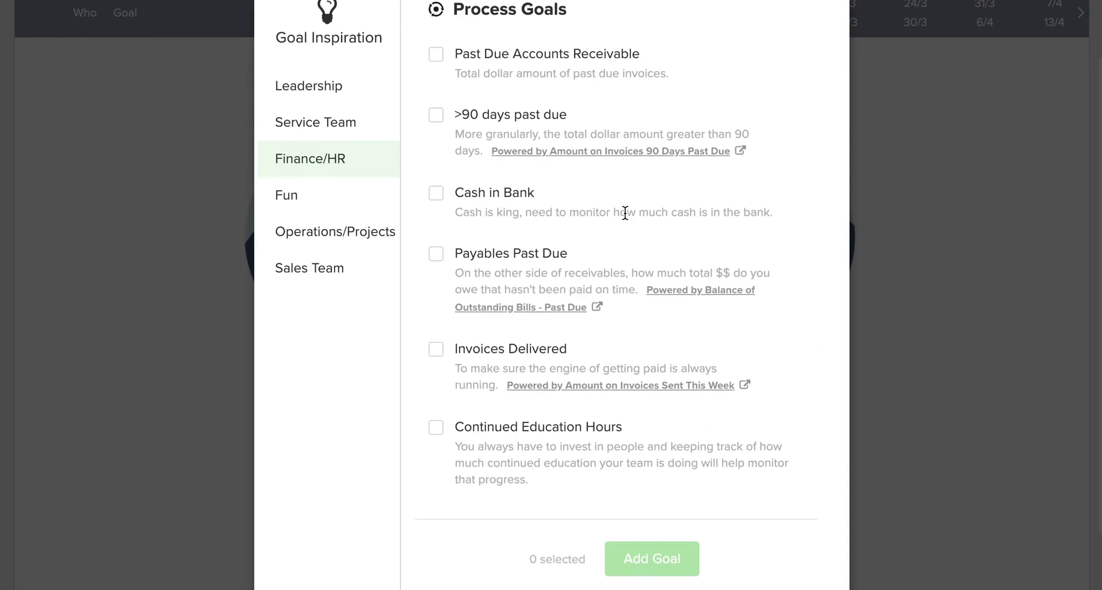
scroll(625, 213, "up", 4)
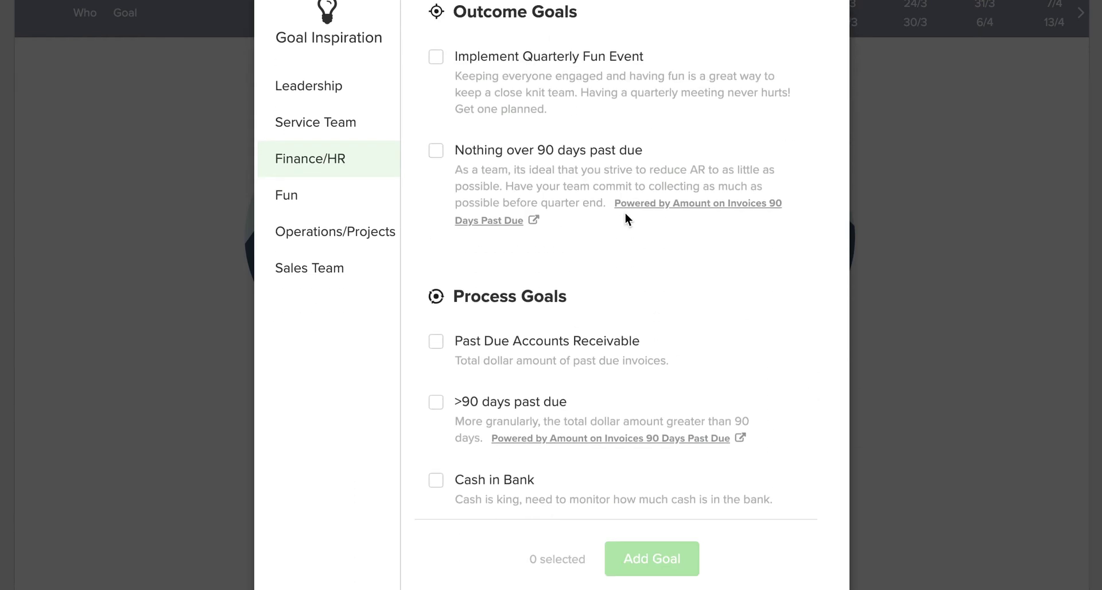
- Dismiss the goal suggestions and bring up the Add a Goal type choices
left_click(927, 241)
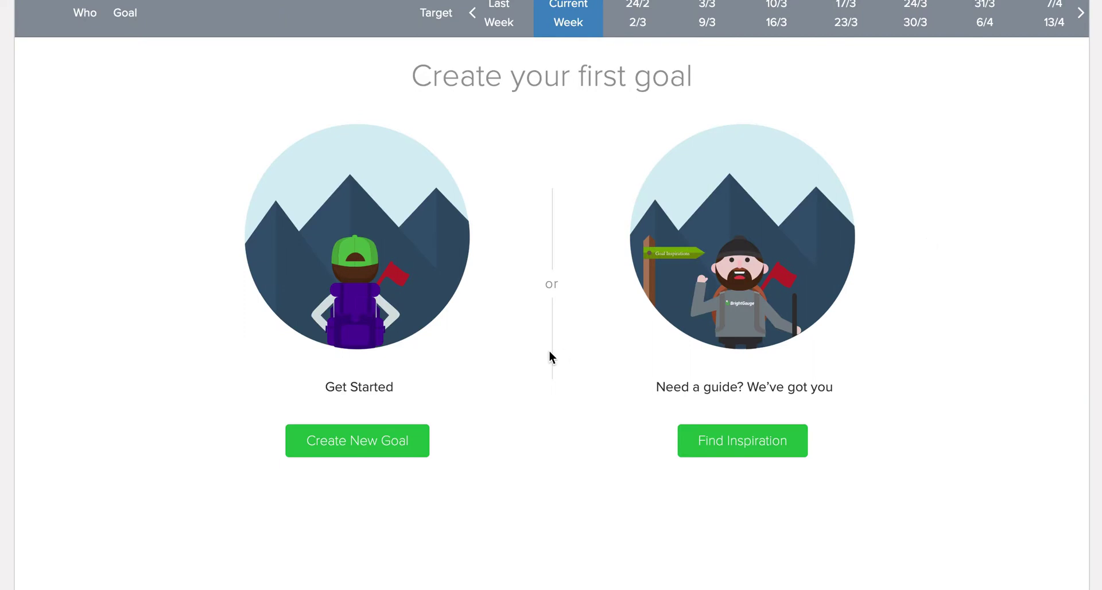
scroll(549, 352, "up", 2)
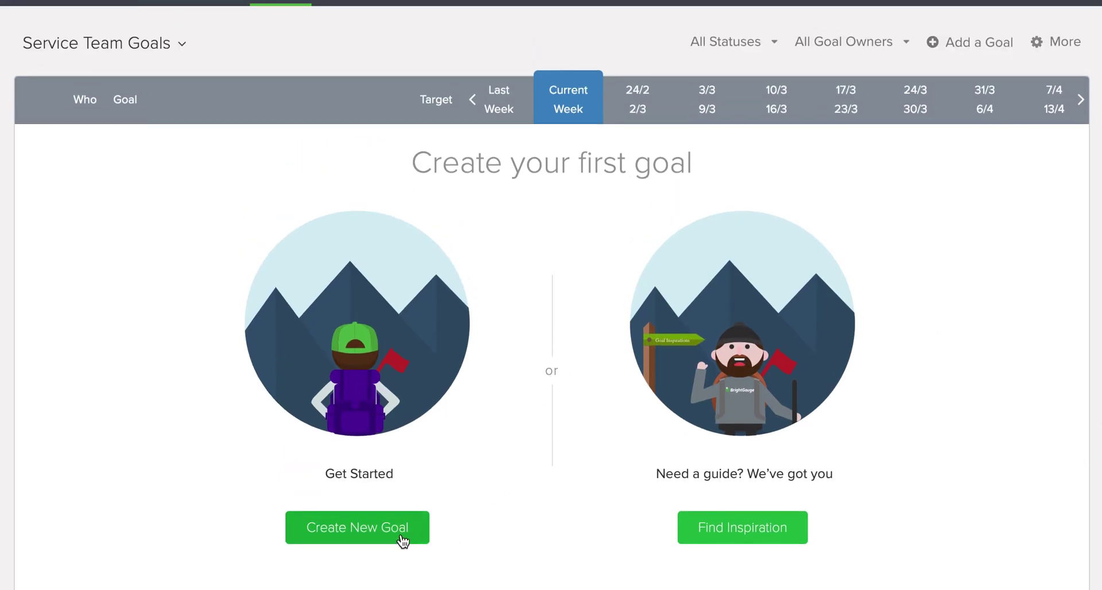
left_click(977, 54)
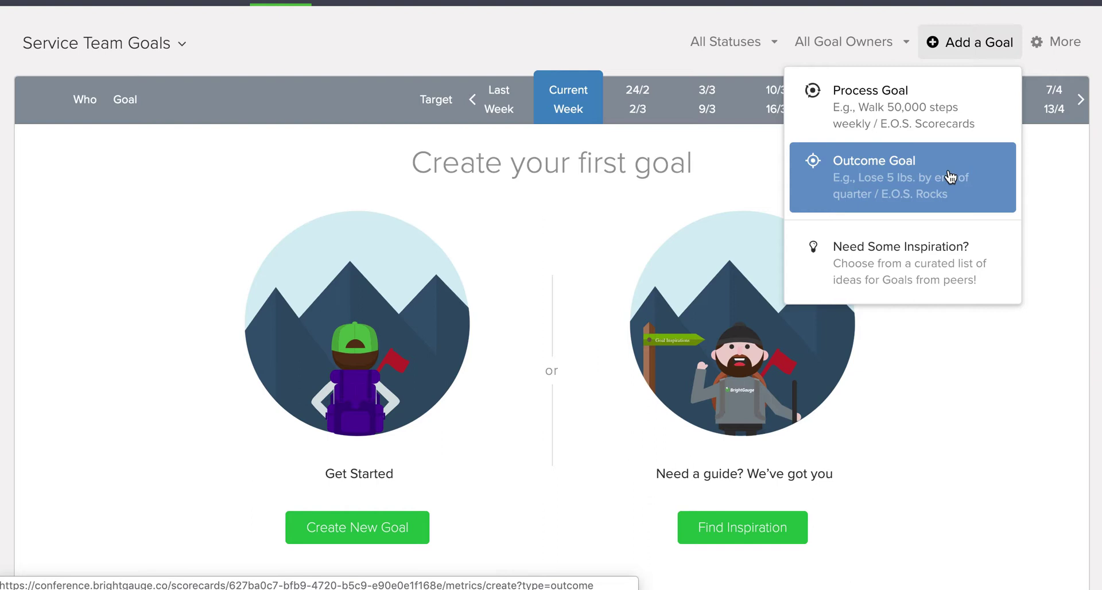
- Start an outcome goal powered by the CSAT Score - QTD gauge, displayed as 'Average CSAT Score'
left_click(948, 172)
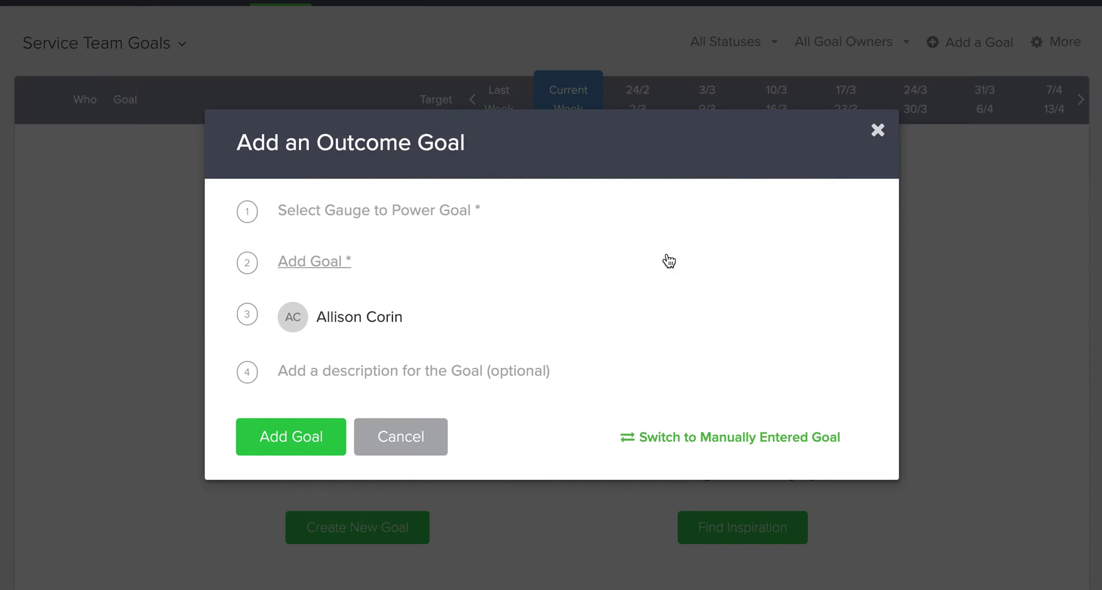
left_click(435, 218)
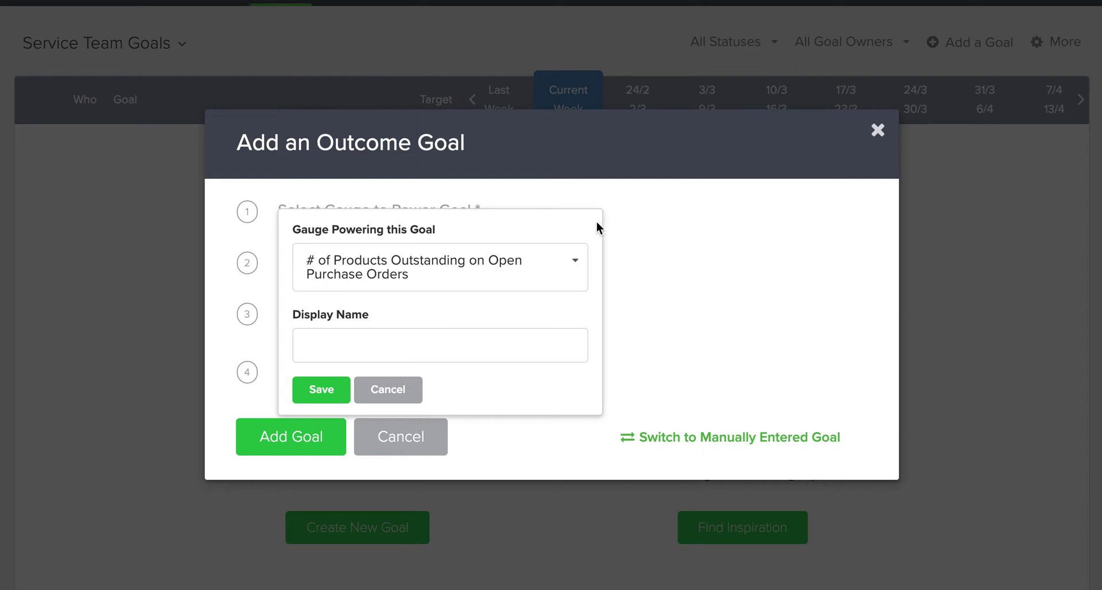
left_click(565, 255)
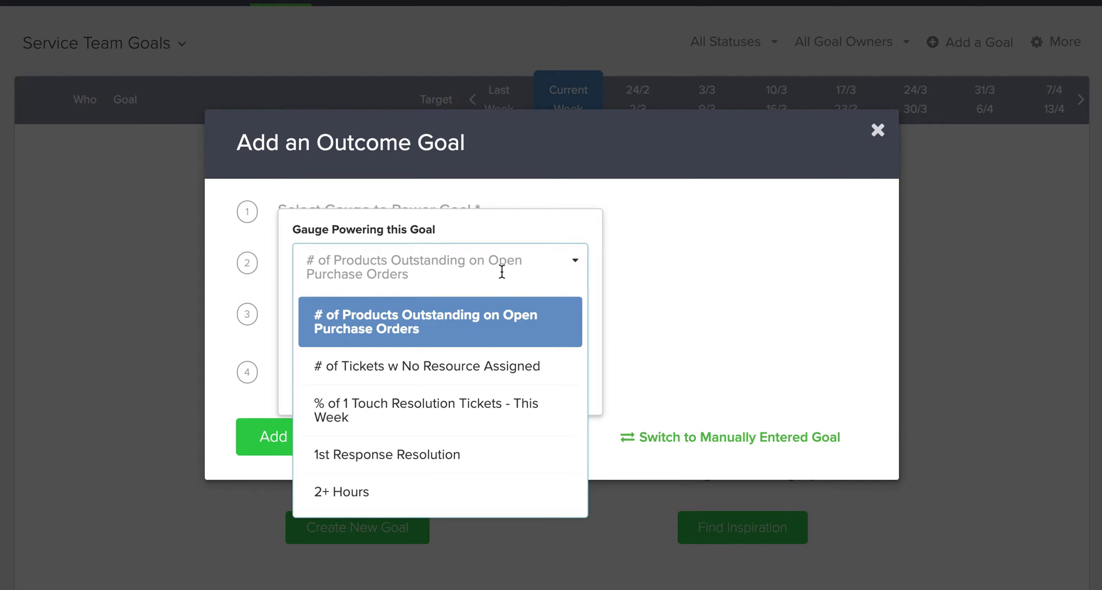
type("CSAt")
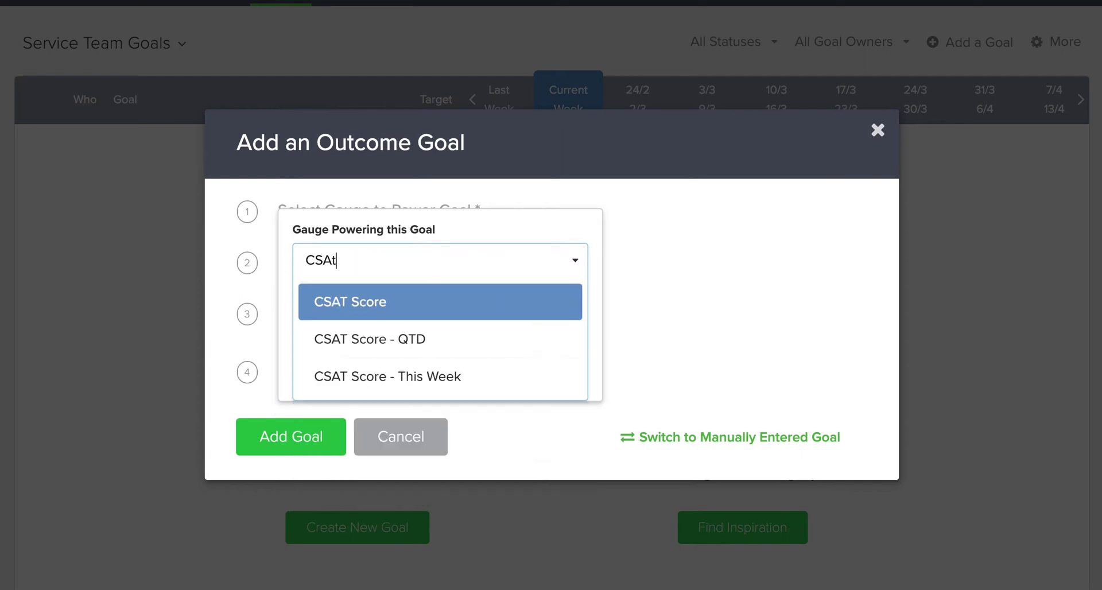
left_click(466, 344)
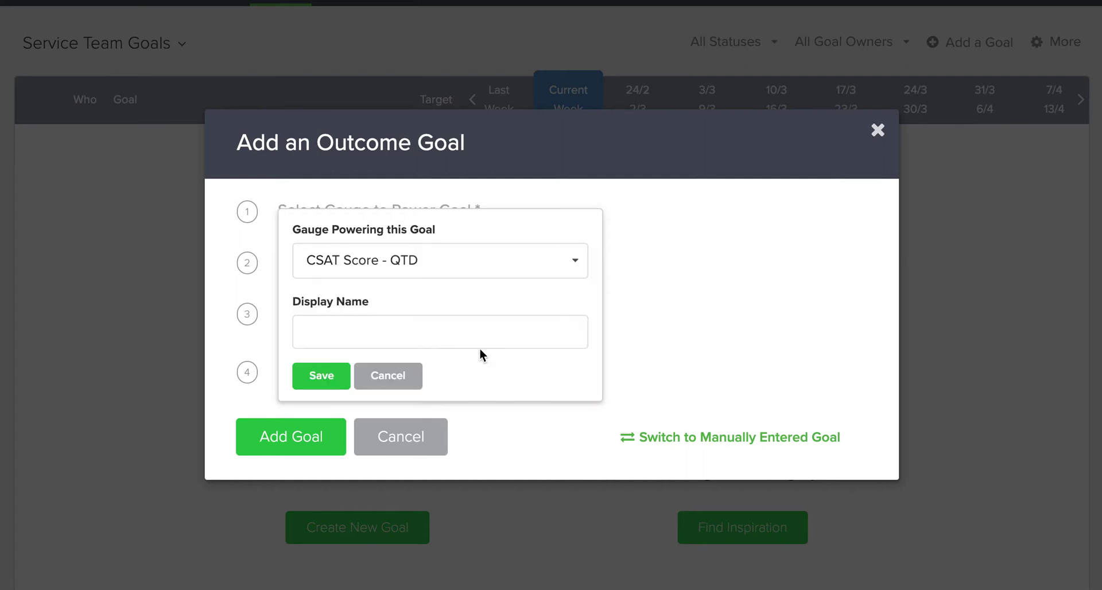
left_click(461, 337)
type("Av")
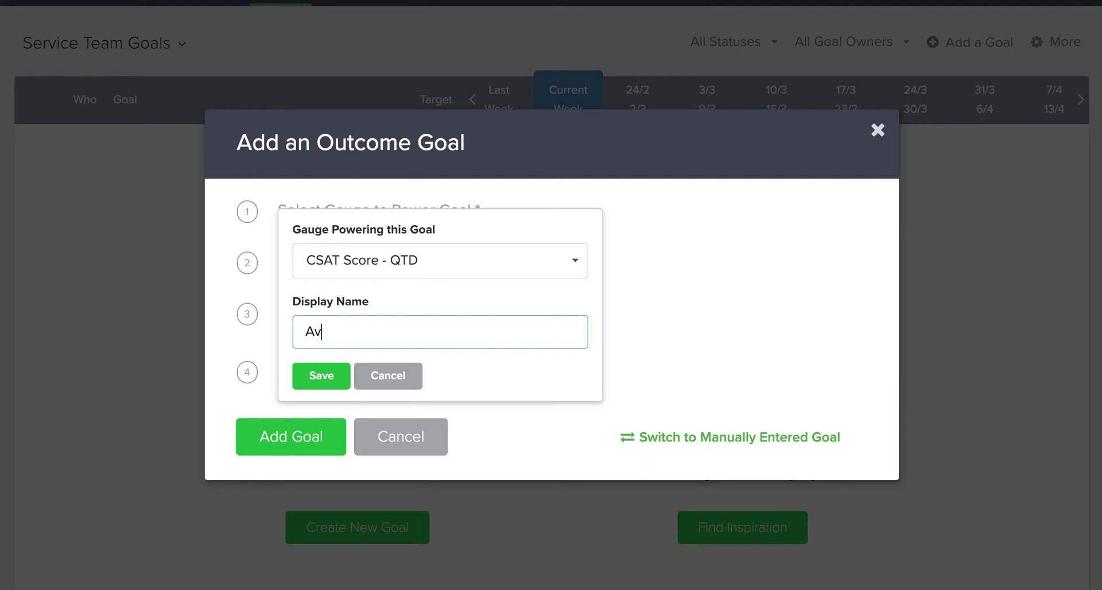
type("erage CSAT Score")
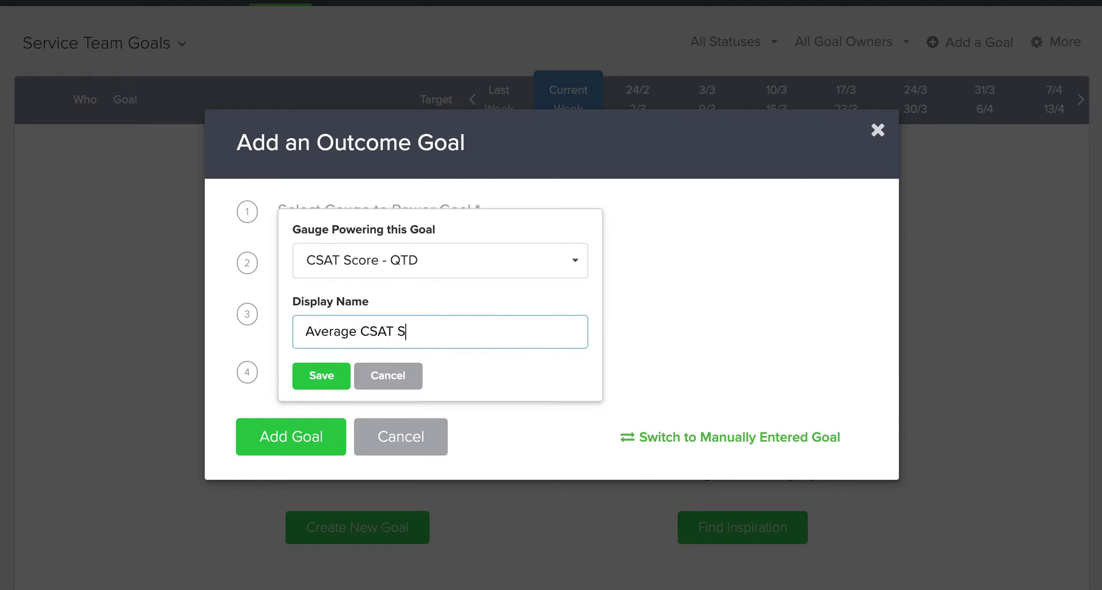
left_click(320, 376)
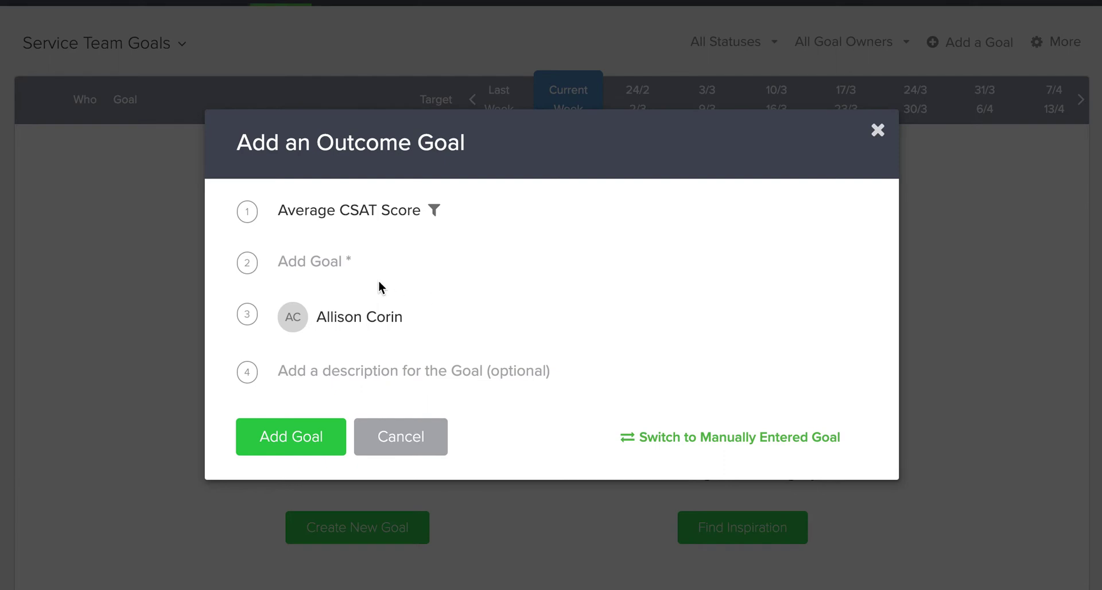
- Give the Average CSAT Score goal a target of >= 95
left_click(317, 262)
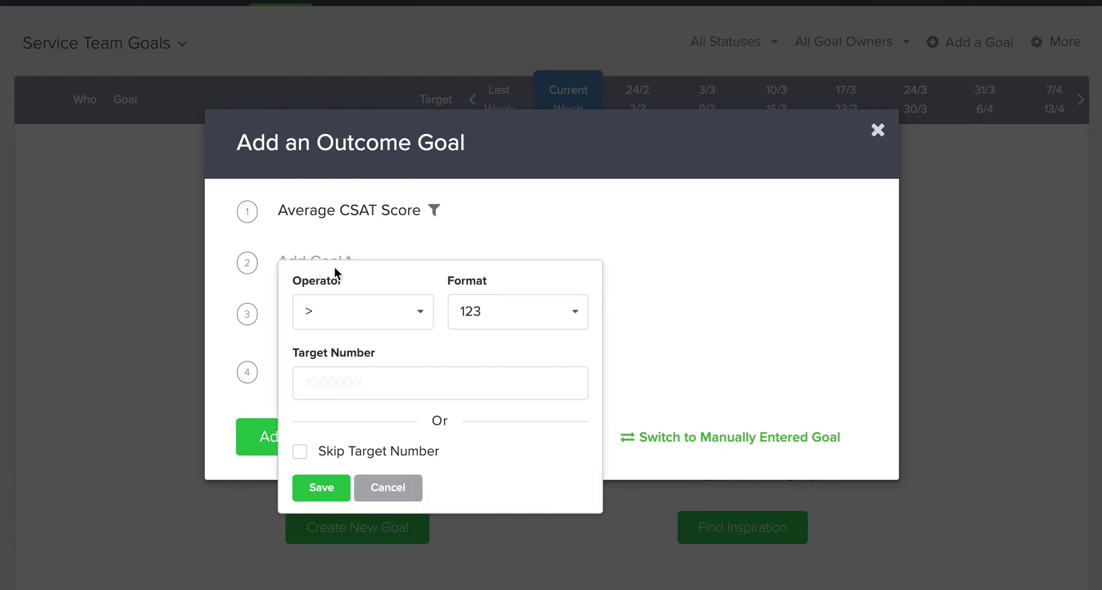
left_click(422, 316)
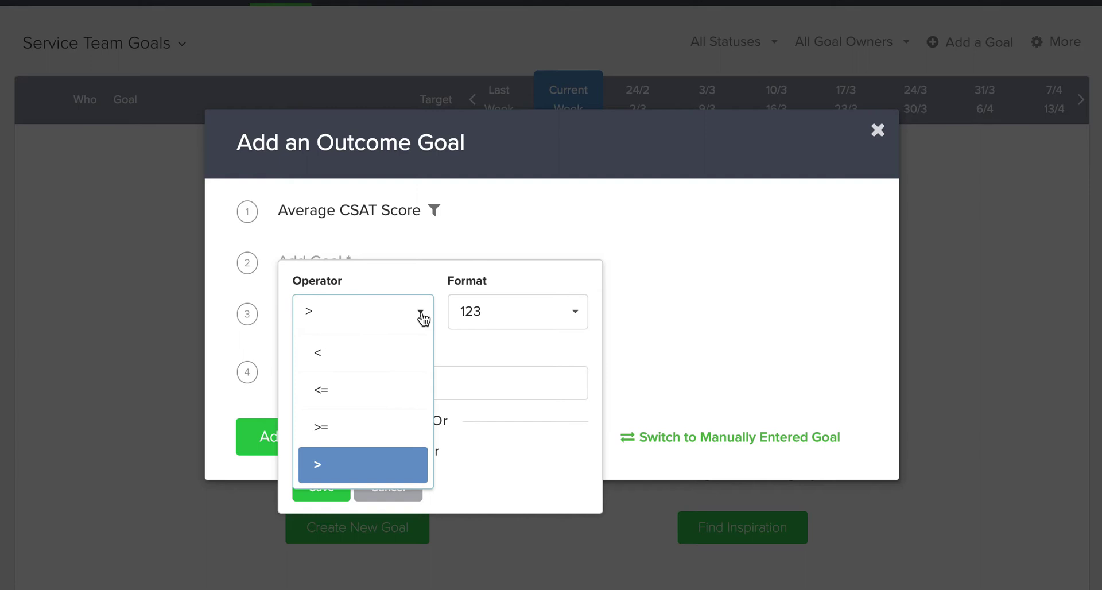
left_click(370, 439)
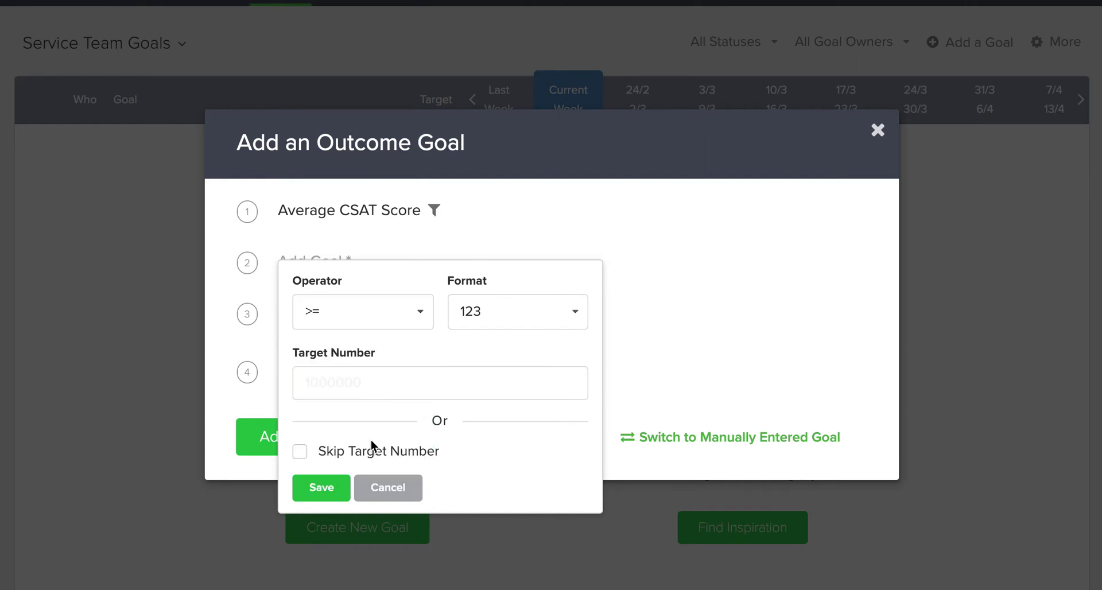
left_click(431, 388)
type("95")
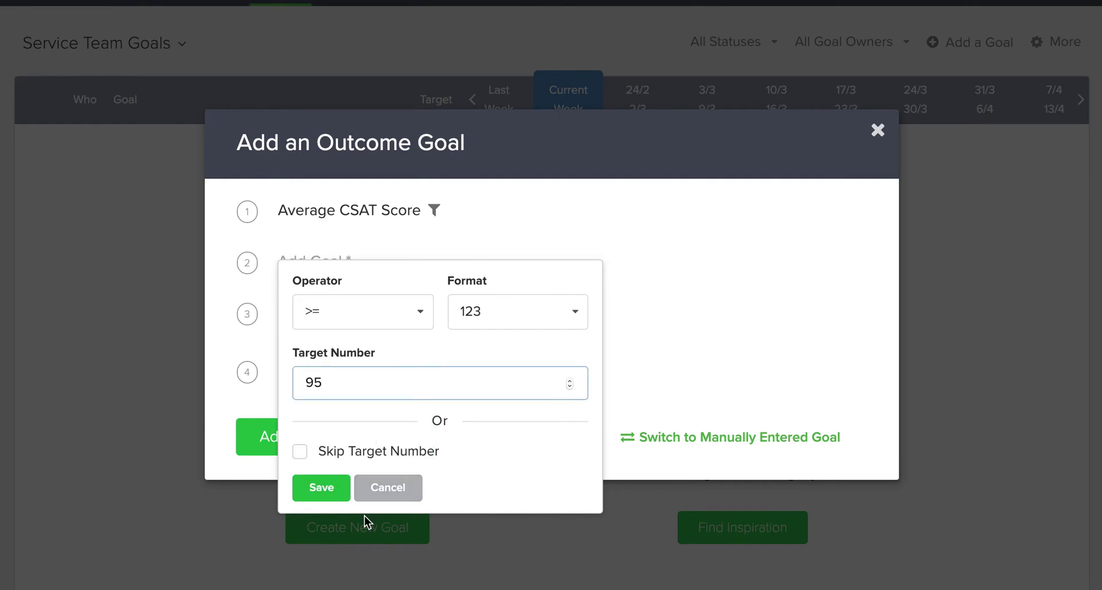
left_click(320, 494)
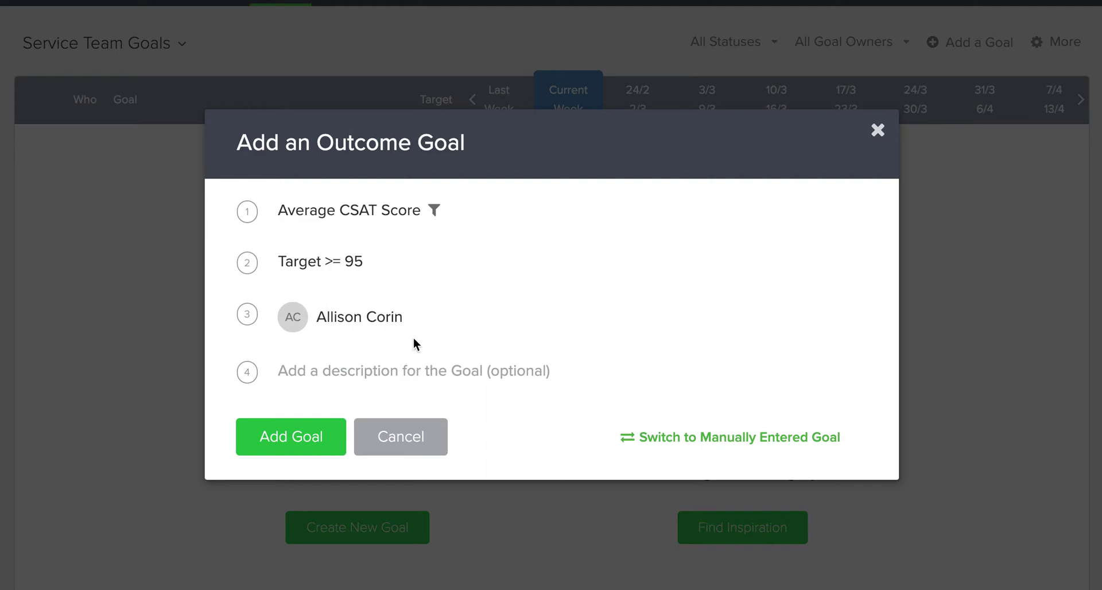
- Add Average CSAT Score to the list and begin adding another goal
left_click(304, 439)
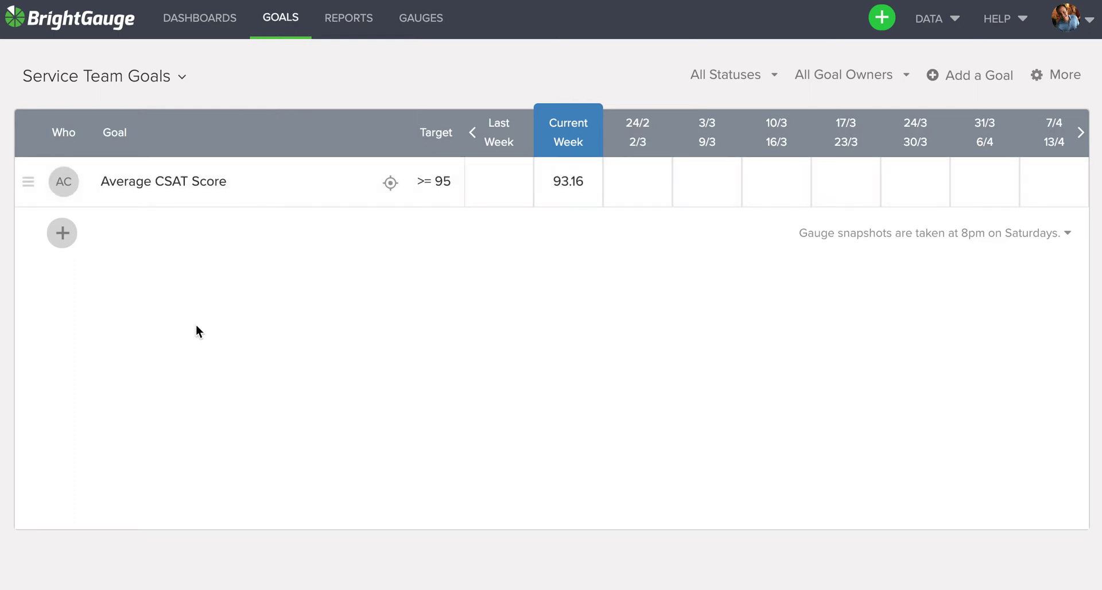
left_click(67, 242)
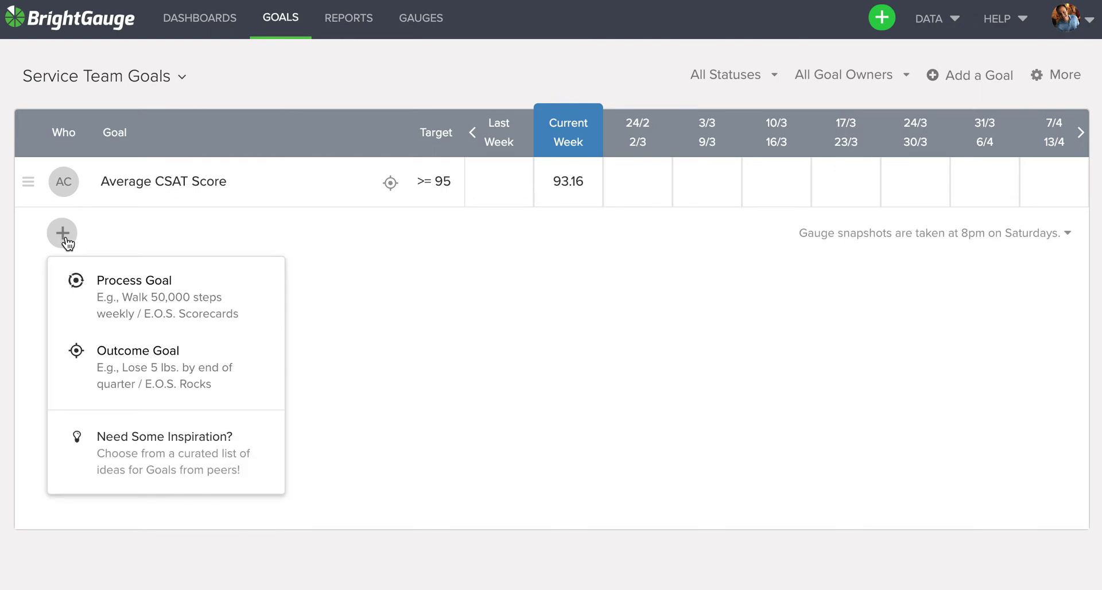
- Start a process goal powered by '[Goal] Average Time to Resolution - This Week', named 'Average Time to Resolution'
left_click(132, 282)
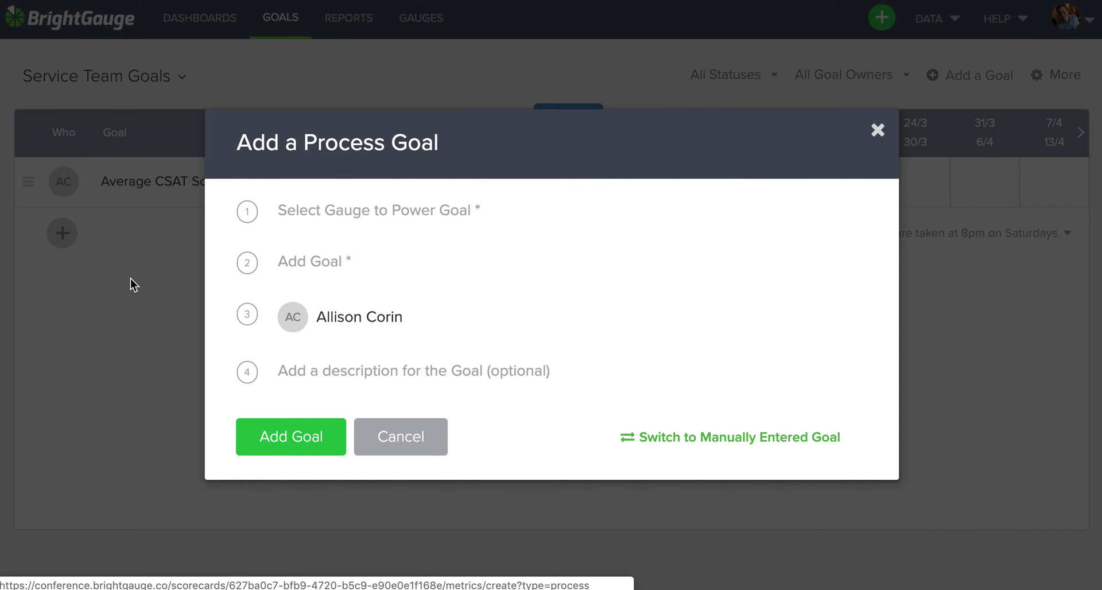
left_click(400, 211)
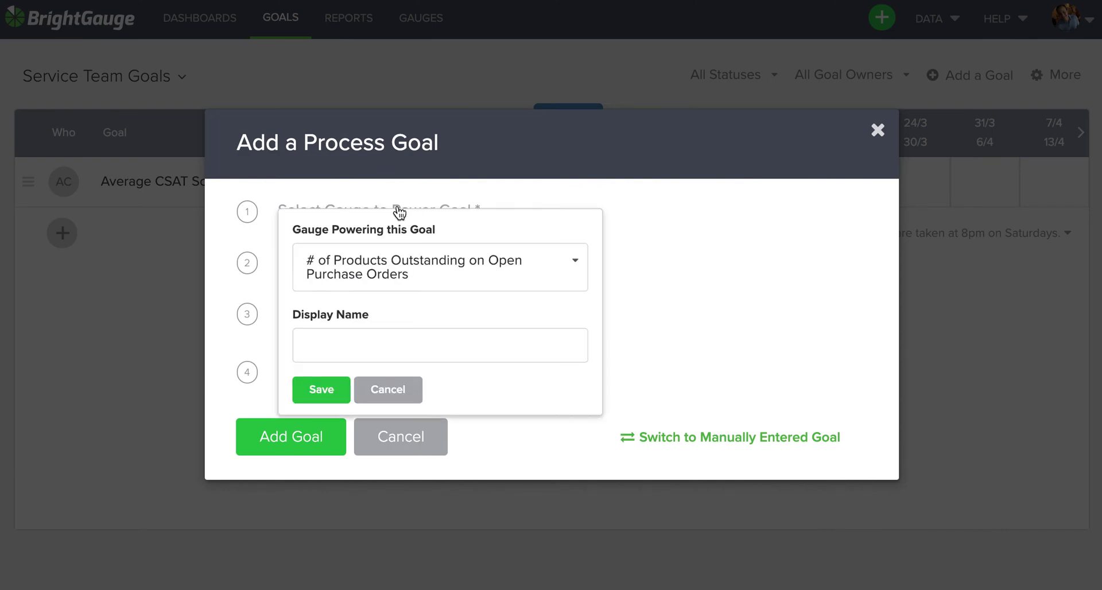
left_click(572, 266)
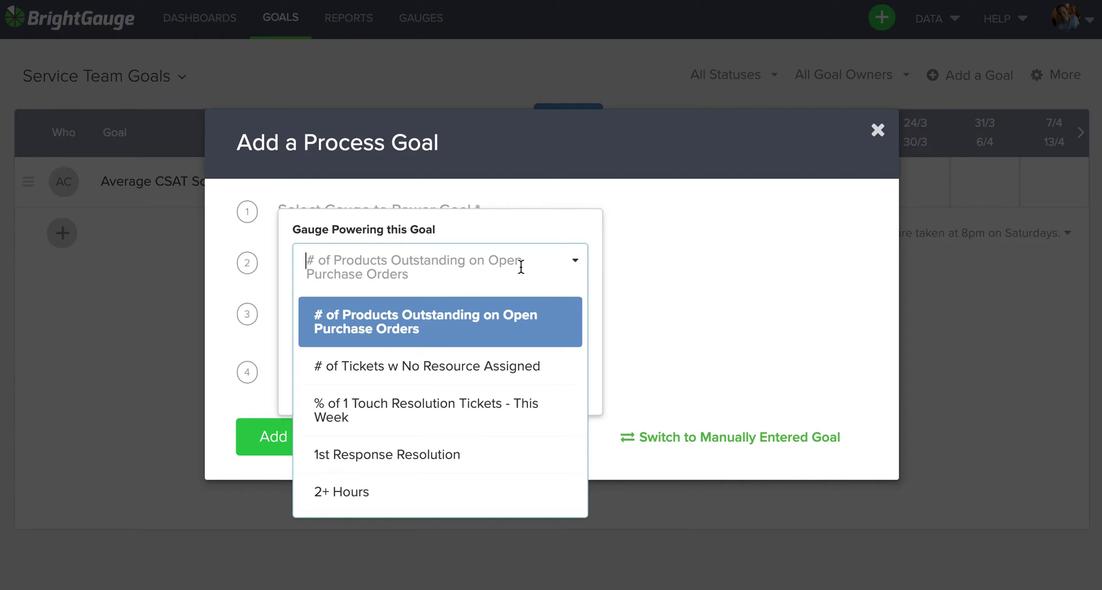
type("goal")
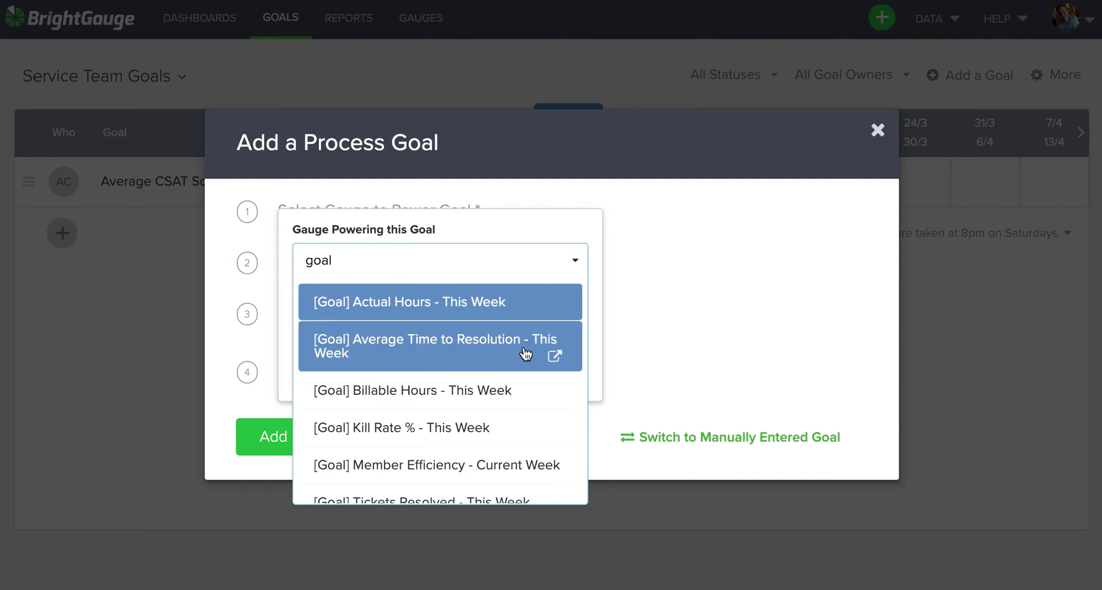
scroll(524, 352, "down", 1)
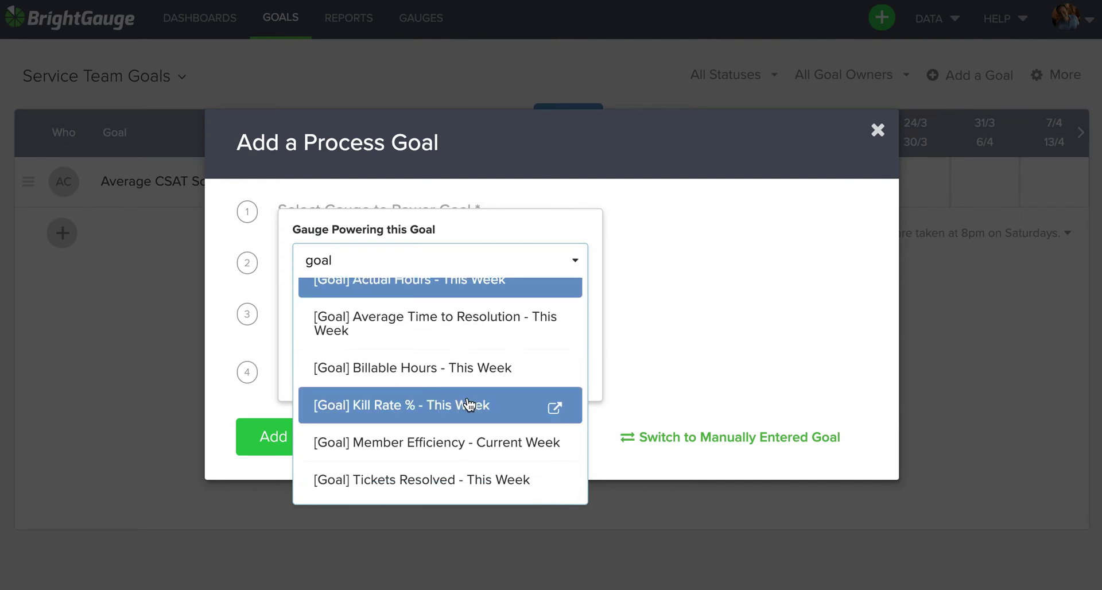
left_click(452, 331)
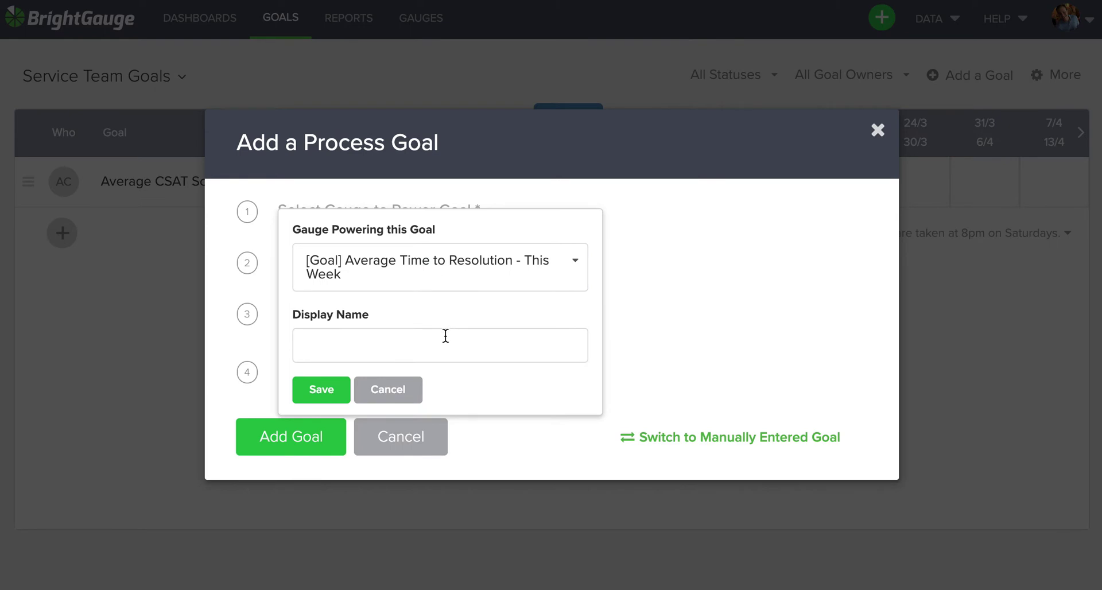
left_click(436, 343)
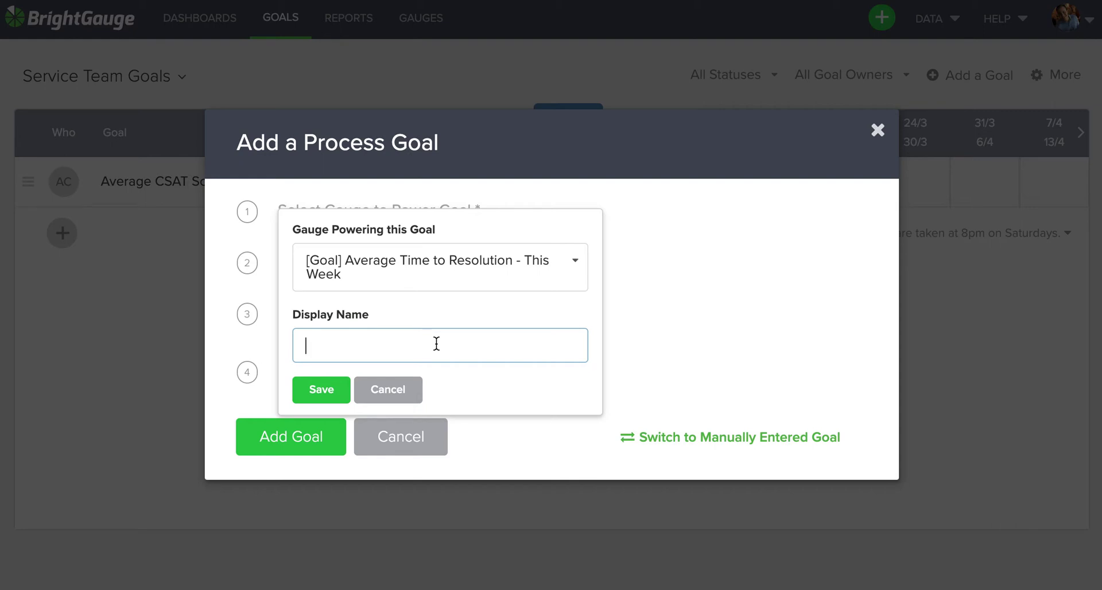
type("Average Time to Reso")
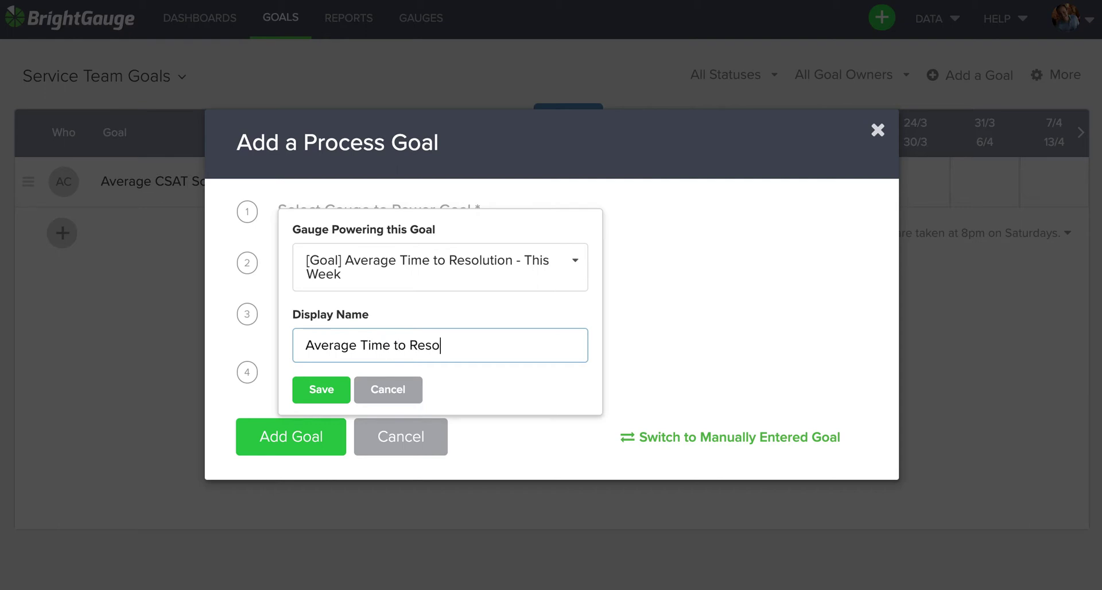
type("lution")
key("BackSpace")
key("BackSpace")
key("BackSpace")
type("ion")
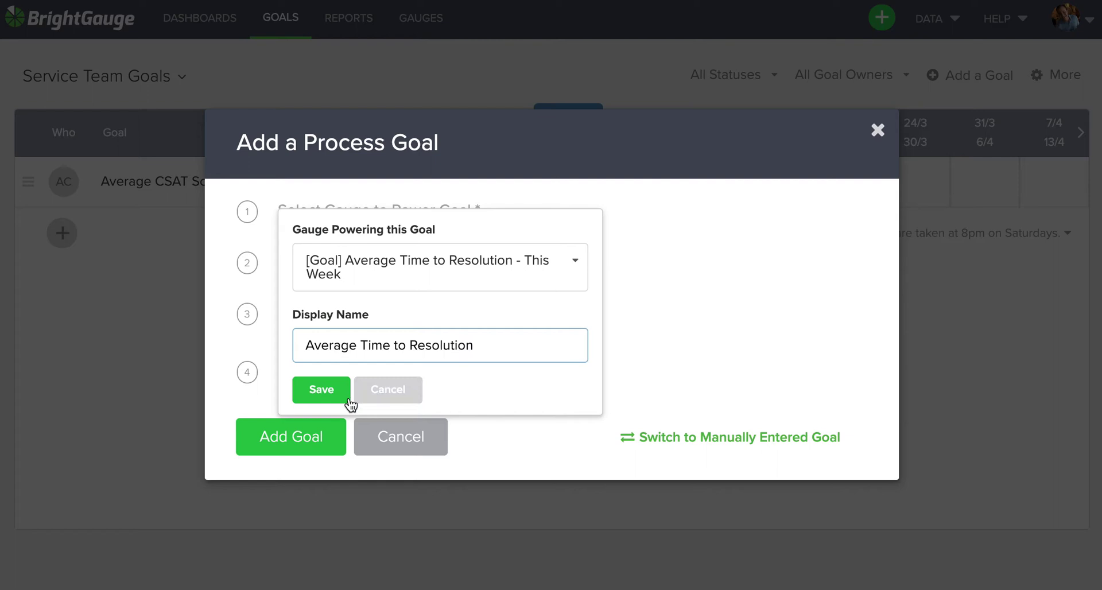
left_click(317, 392)
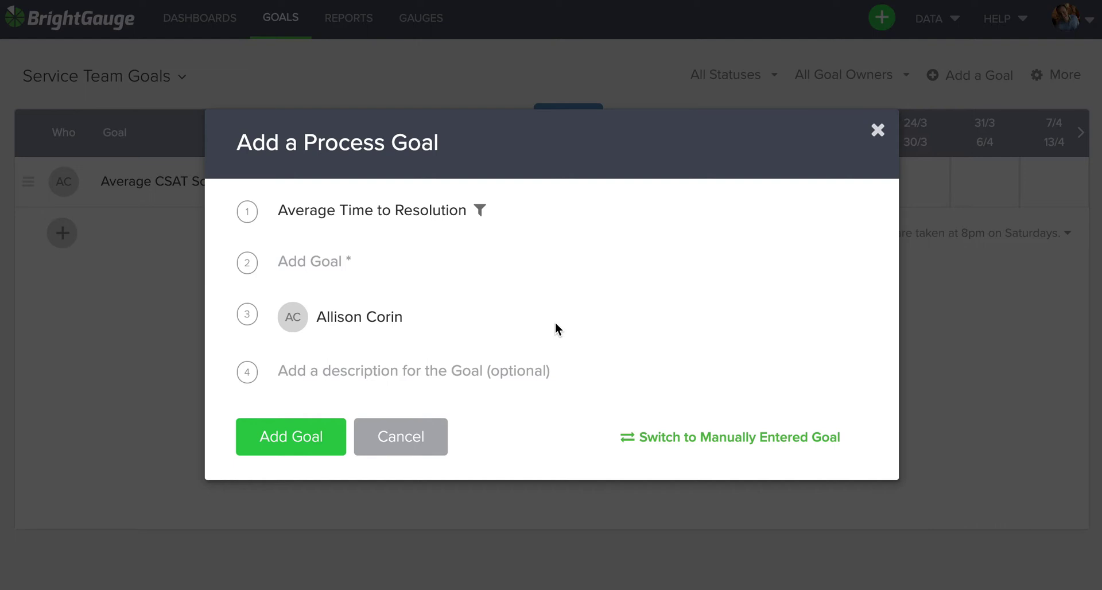
- Filter the gauge on resolved_by so it counts only one team member's tickets
left_click(480, 211)
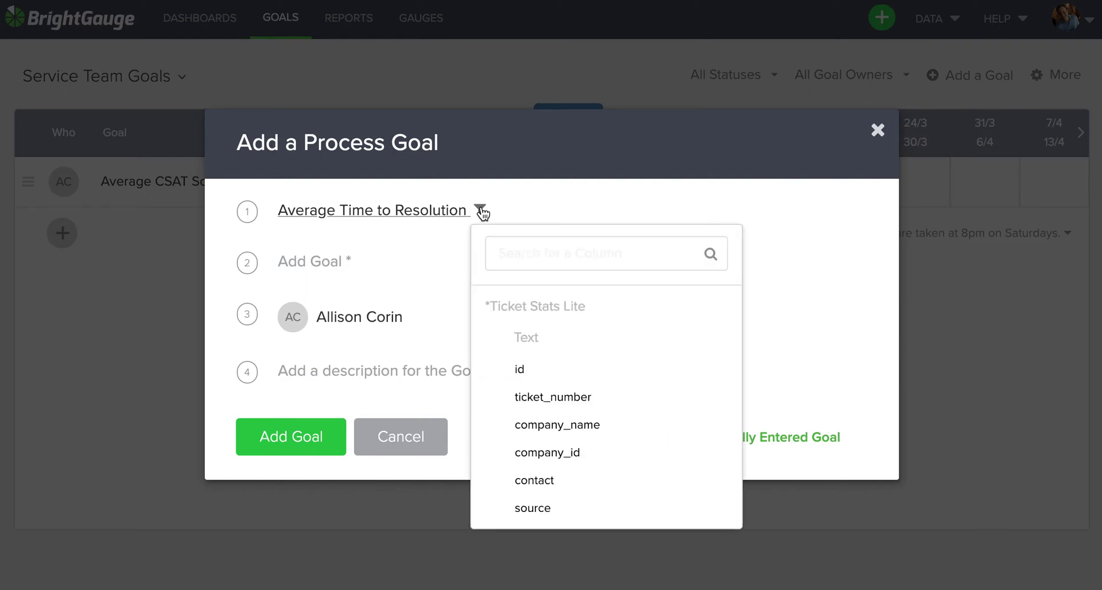
left_click(550, 247)
type("resolved")
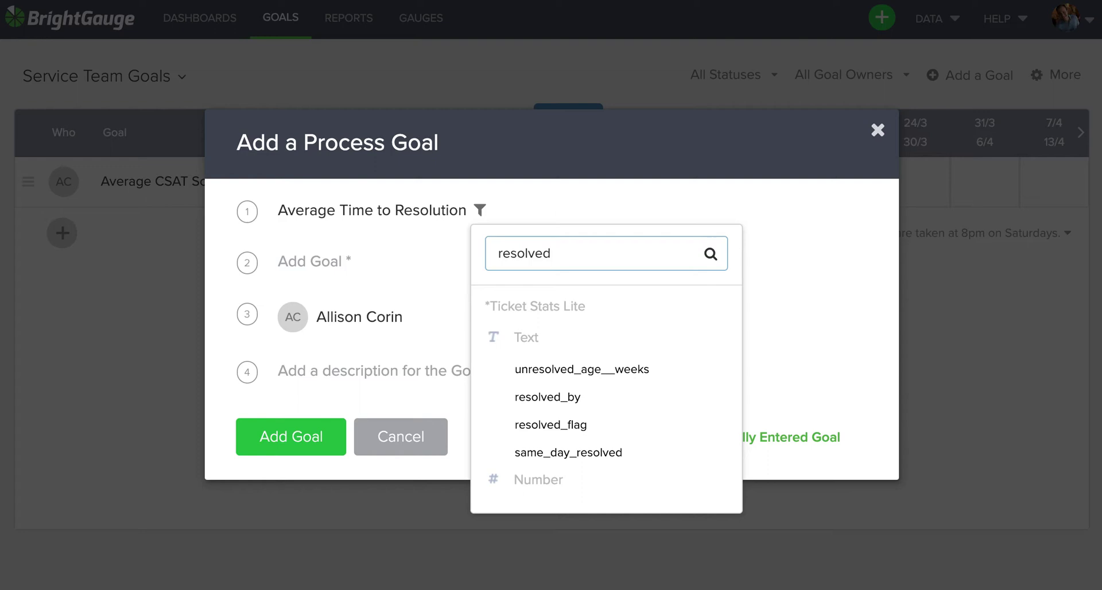
left_click(551, 397)
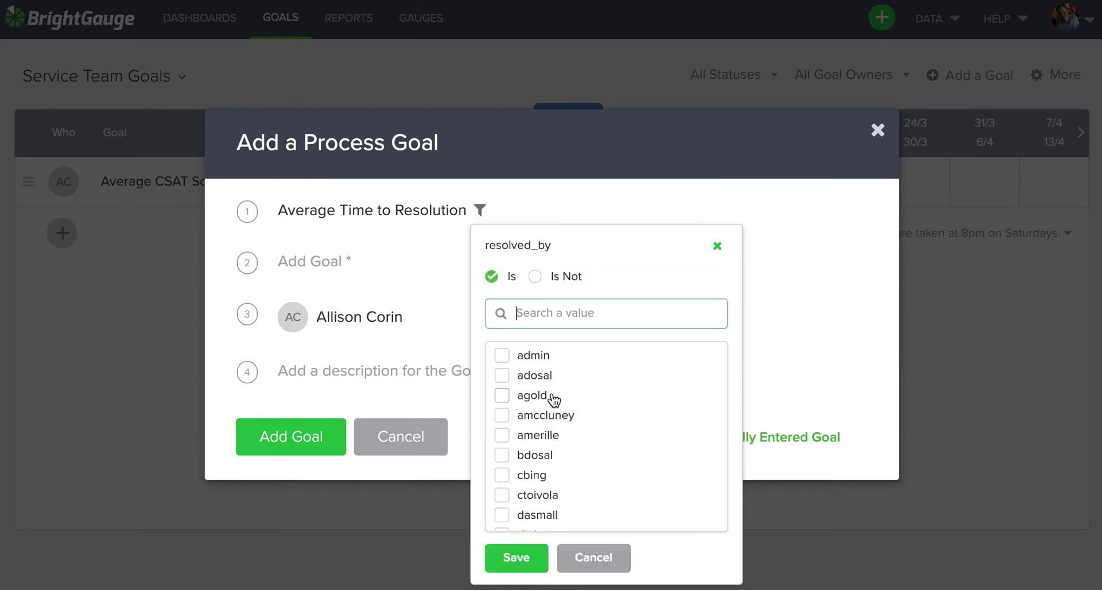
scroll(571, 437, "down", 3)
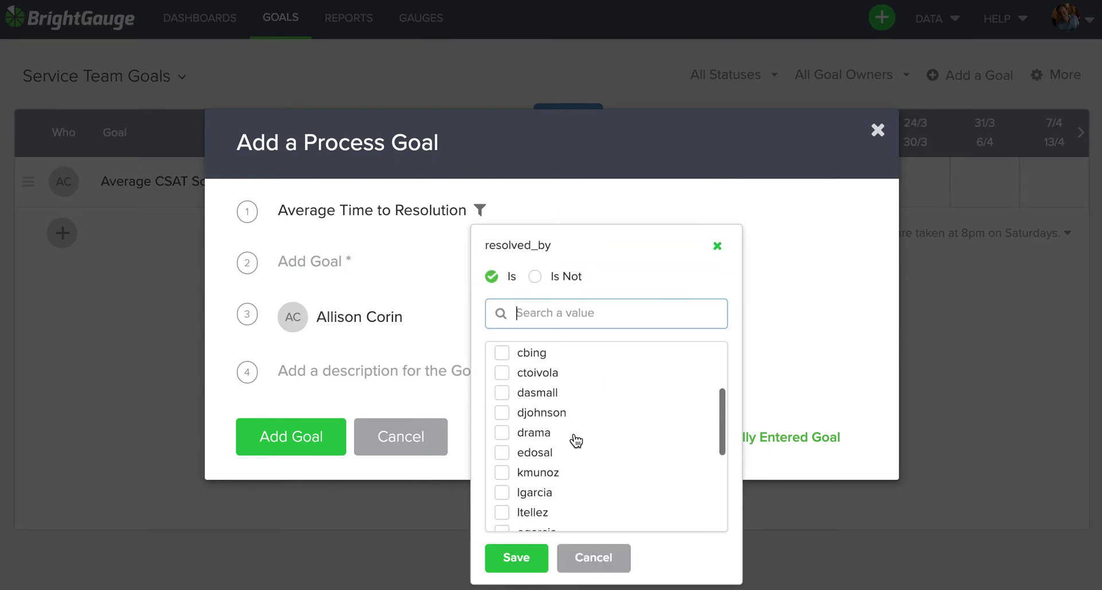
scroll(575, 440, "down", 5)
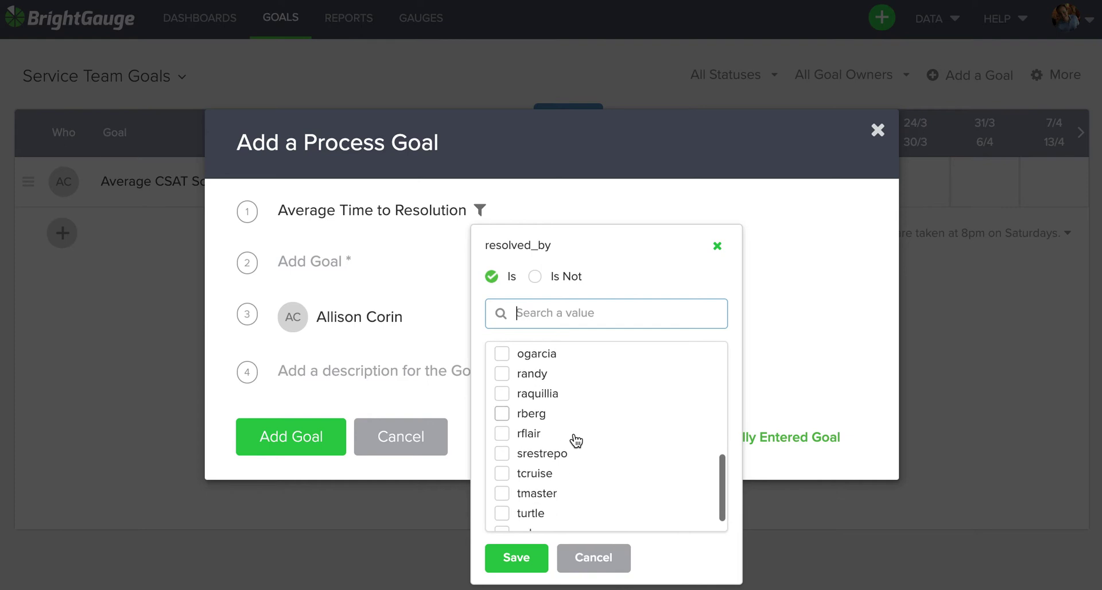
scroll(575, 440, "down", 1)
left_click(502, 433)
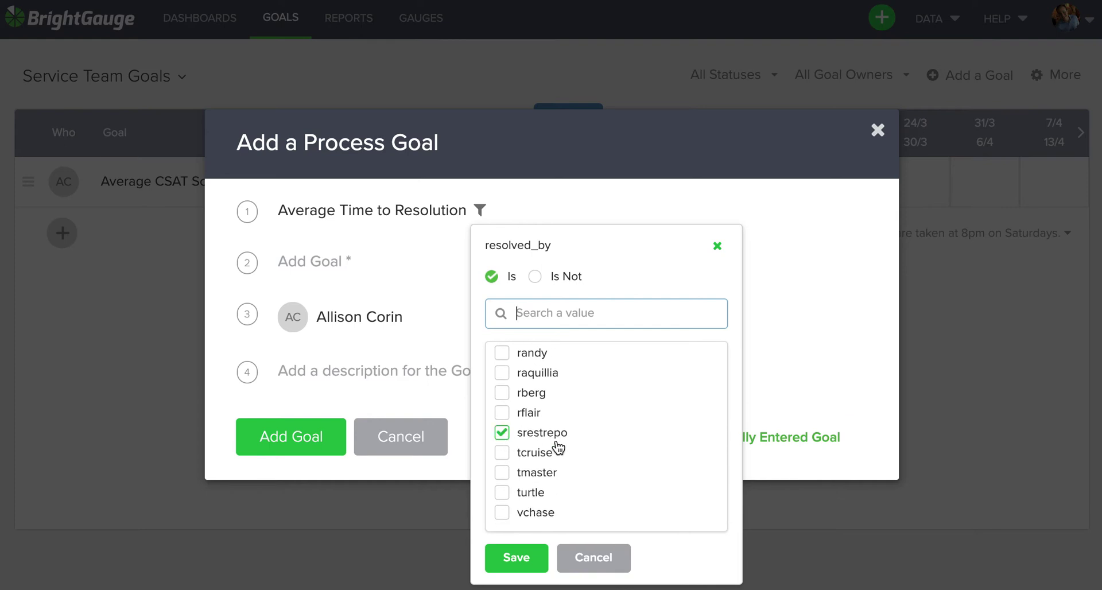
left_click(517, 557)
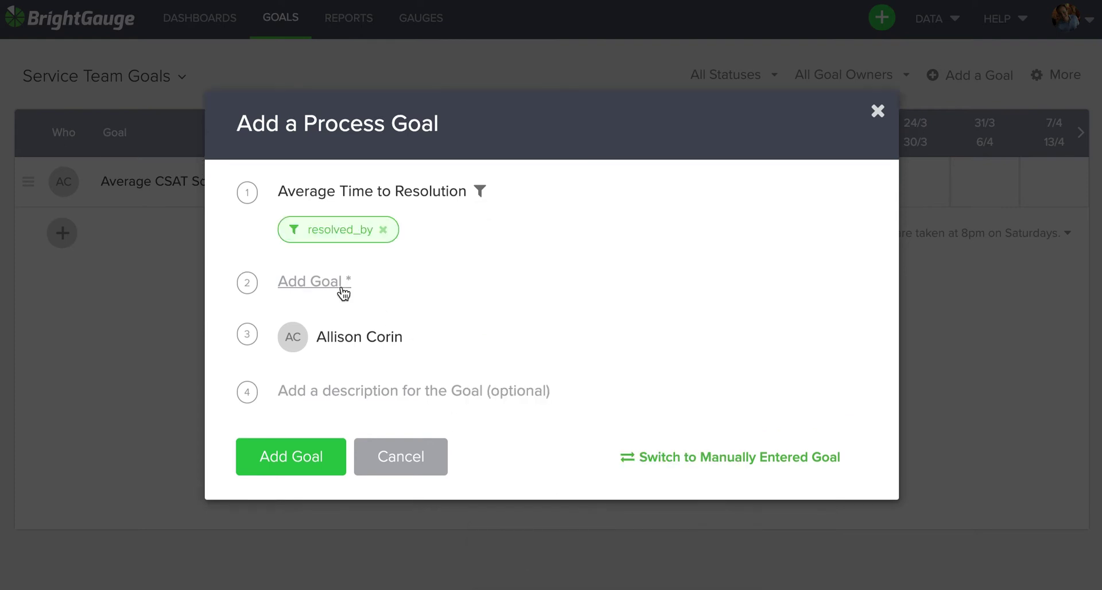
- Set the Average Time to Resolution goal's target to <= 0.5
left_click(342, 287)
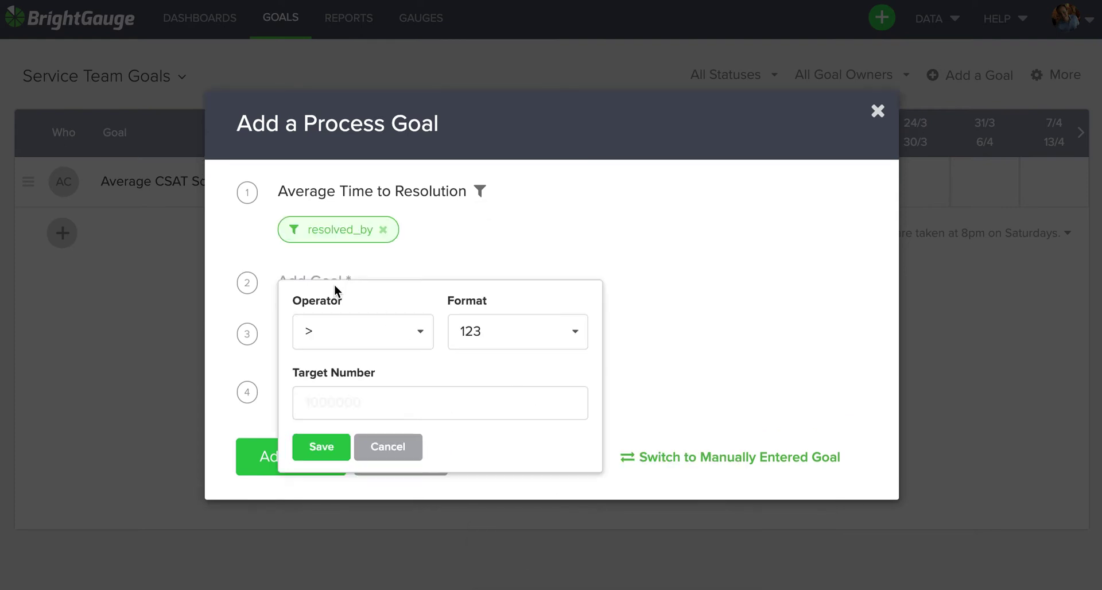
left_click(418, 322)
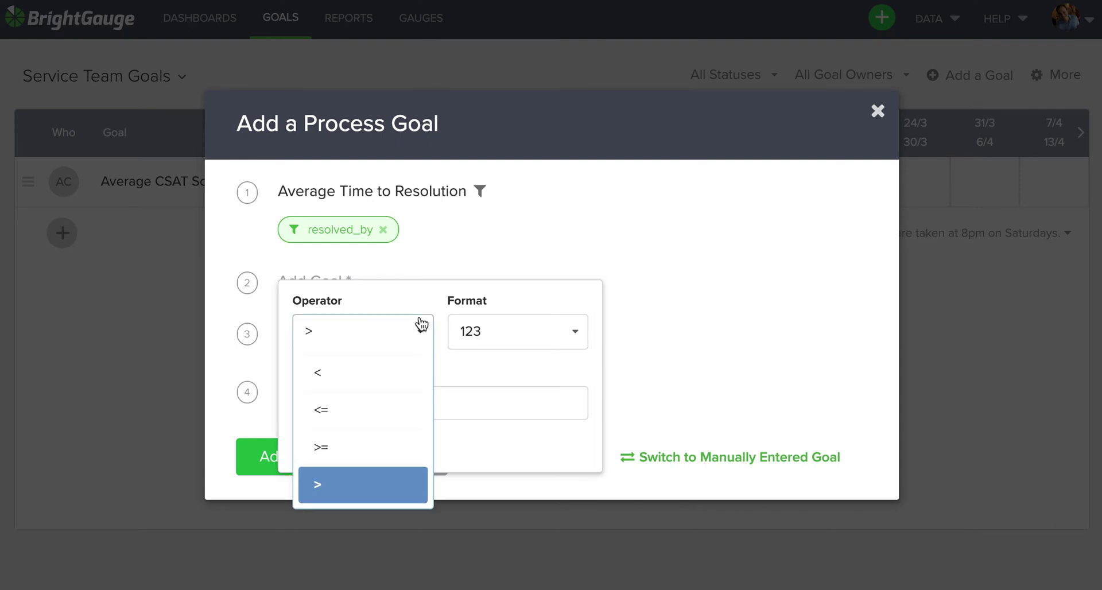
left_click(395, 410)
left_click(428, 408)
type("0.5")
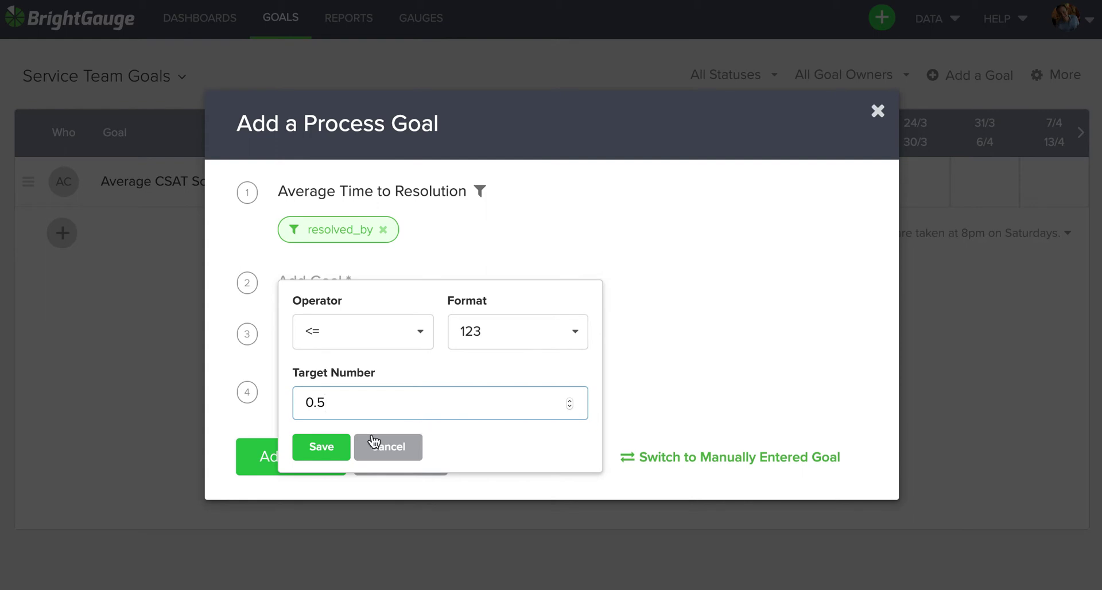
left_click(325, 449)
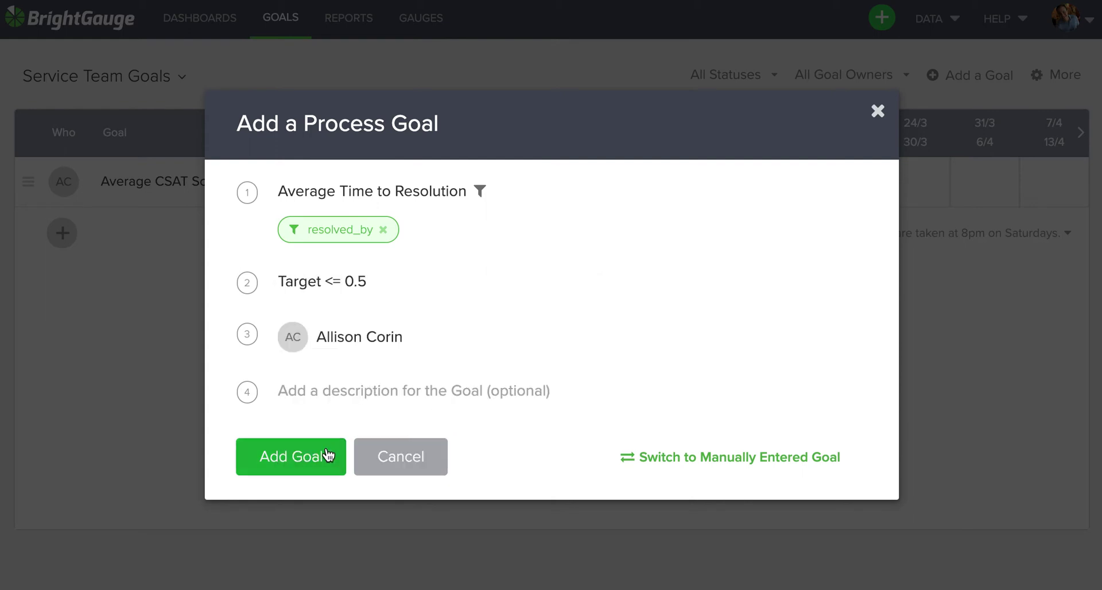
- Reassign the goal to another team member and add it to the list
left_click(295, 341)
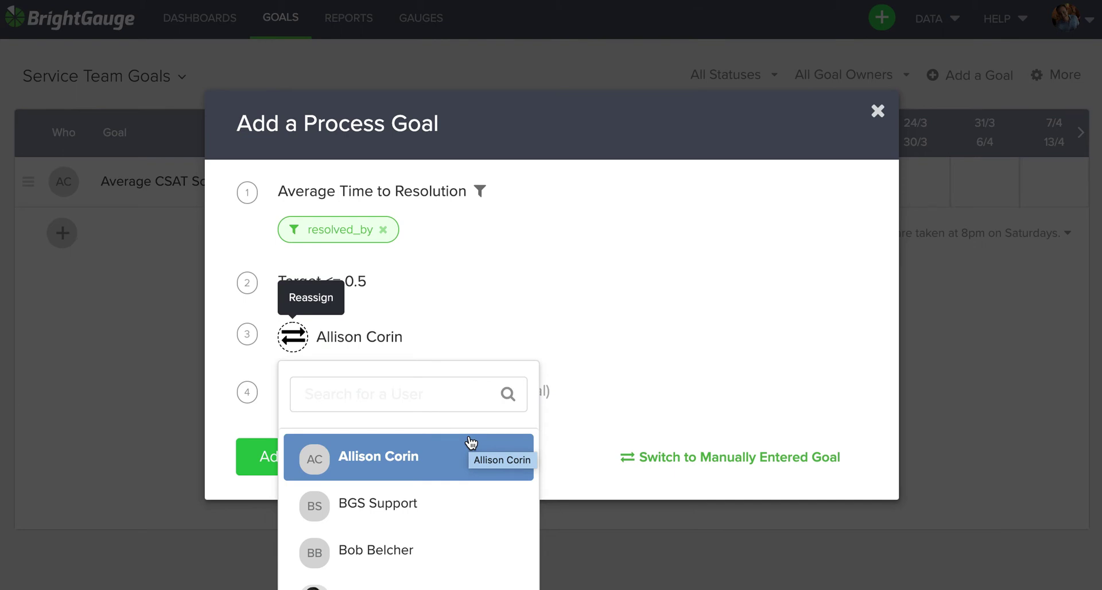
scroll(471, 442, "down", 5)
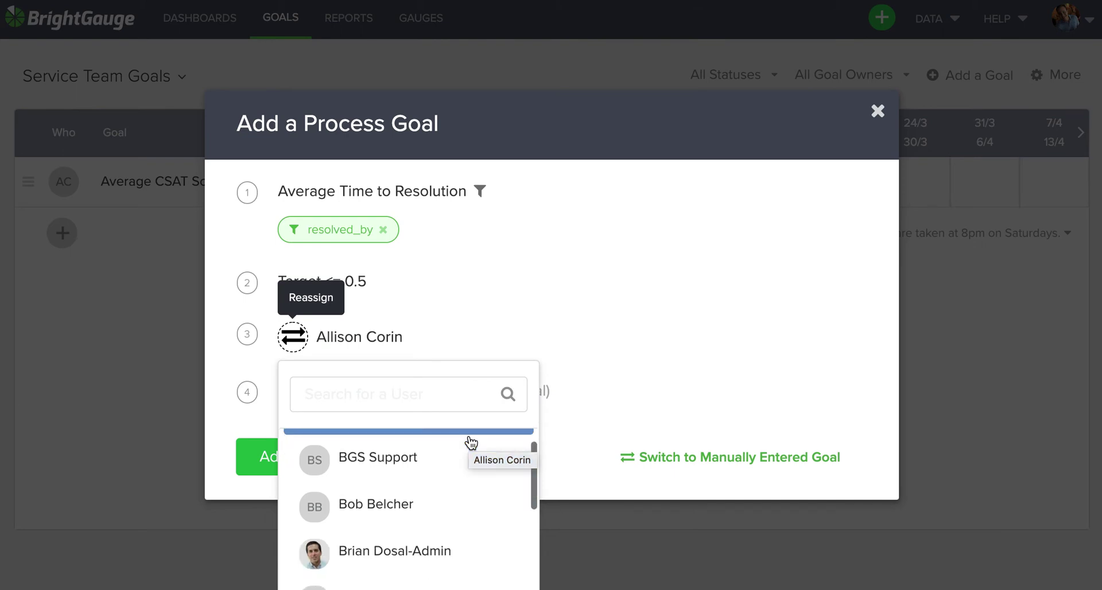
scroll(471, 442, "down", 10)
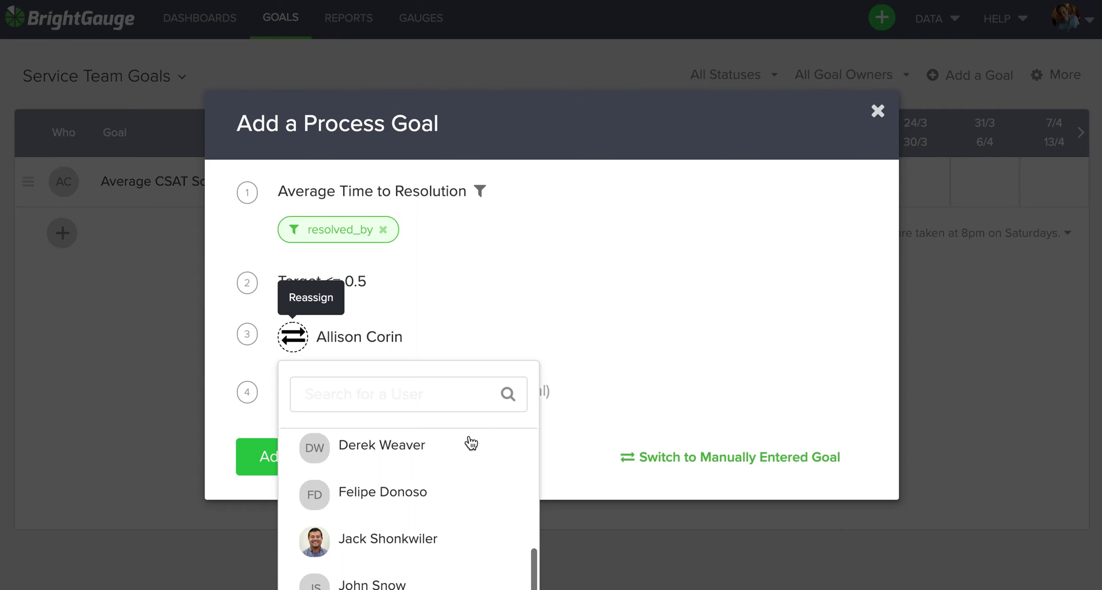
scroll(468, 443, "down", 3)
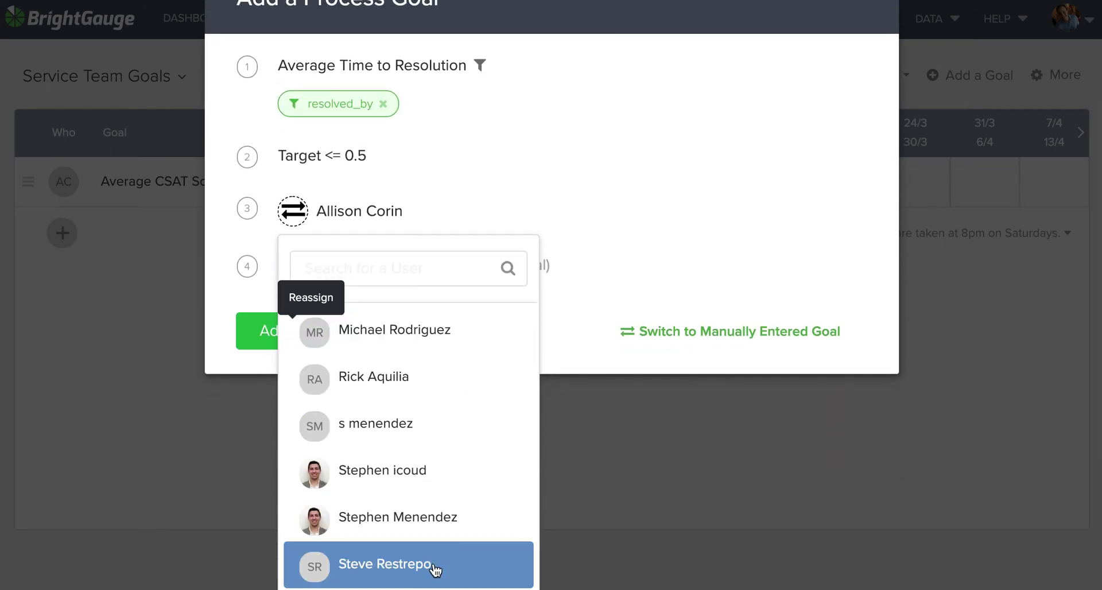
left_click(434, 569)
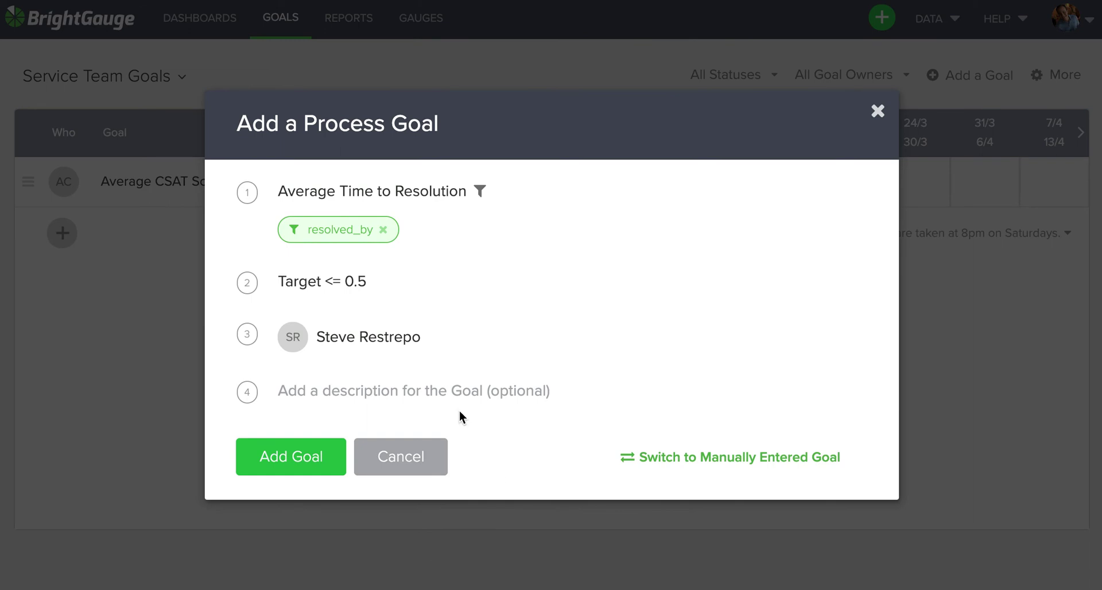
left_click(285, 458)
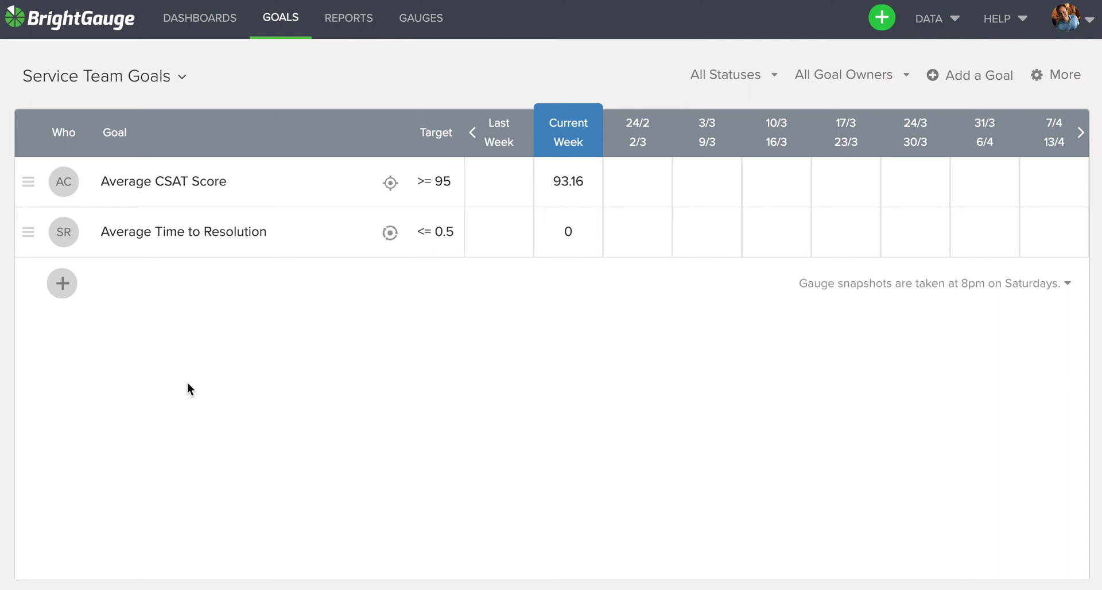
- Start a manual outcome goal named 'Service Team New Hire'
left_click(64, 285)
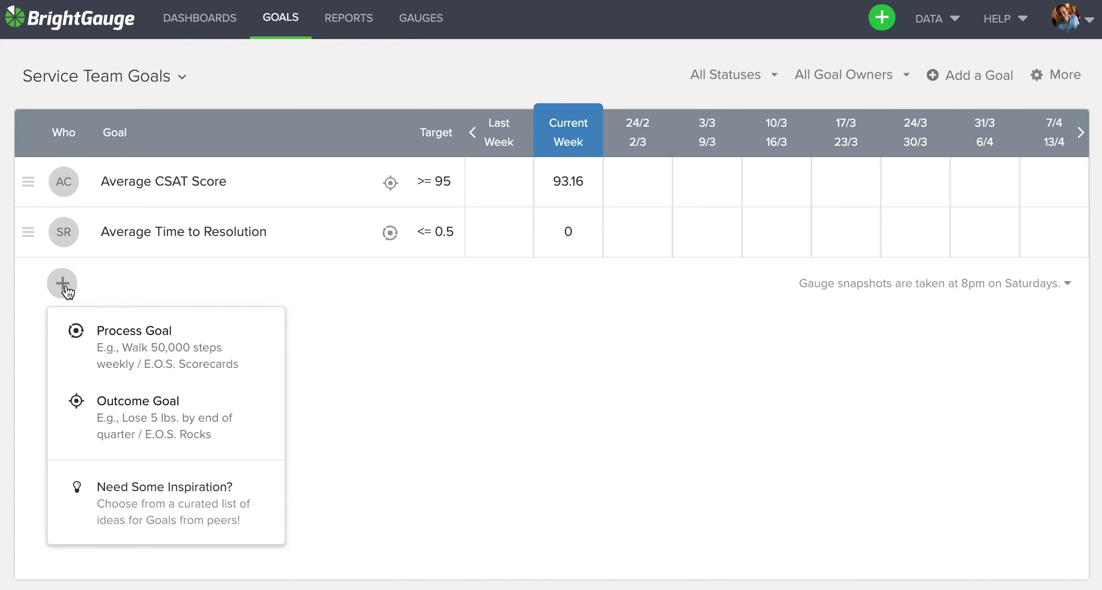
left_click(140, 408)
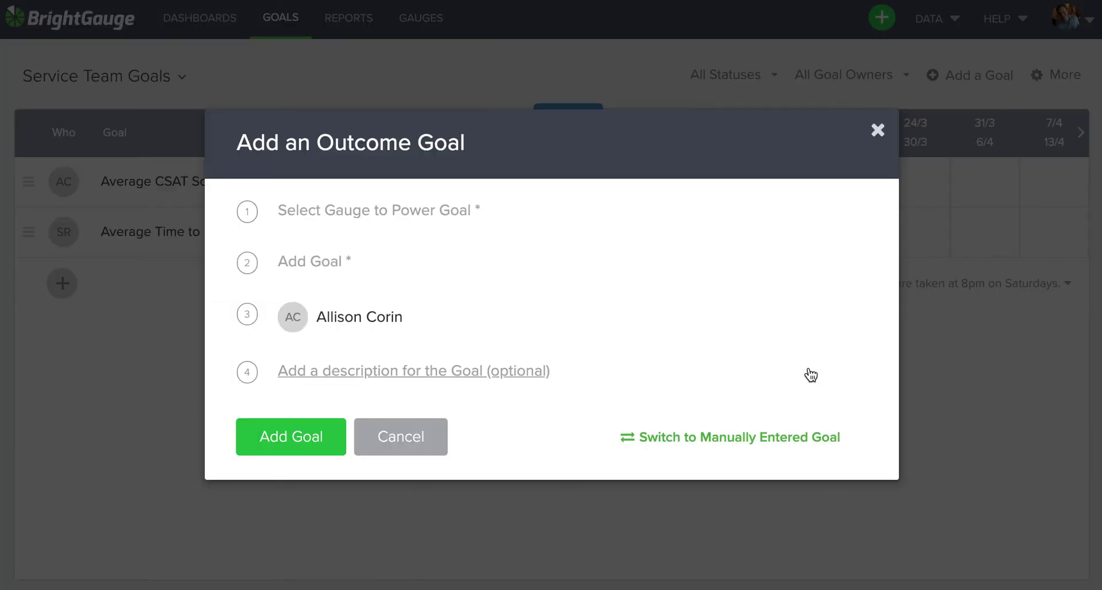
left_click(715, 439)
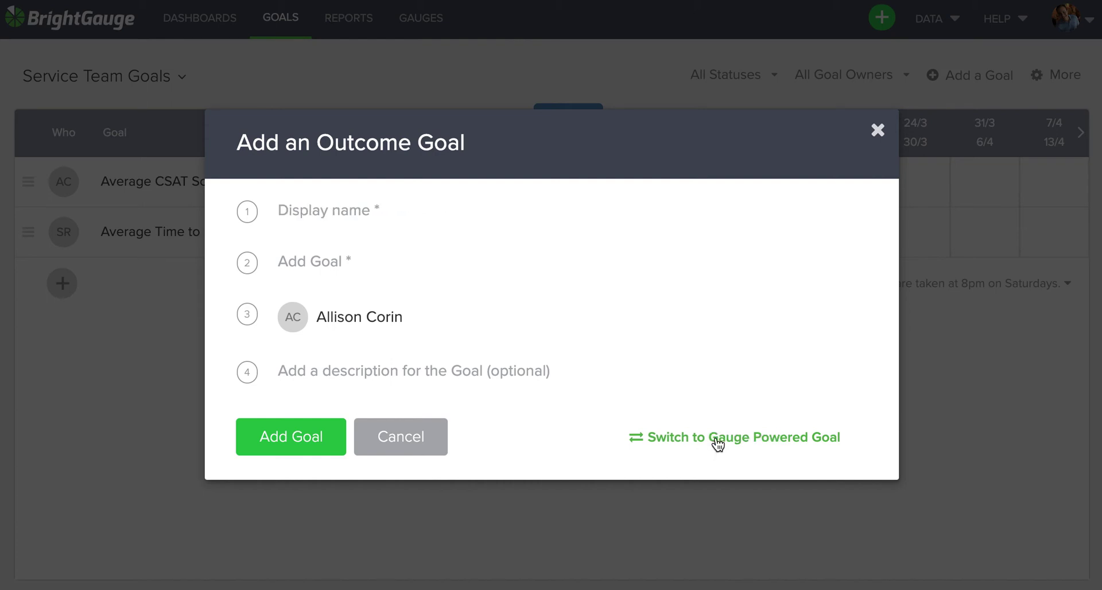
left_click(339, 219)
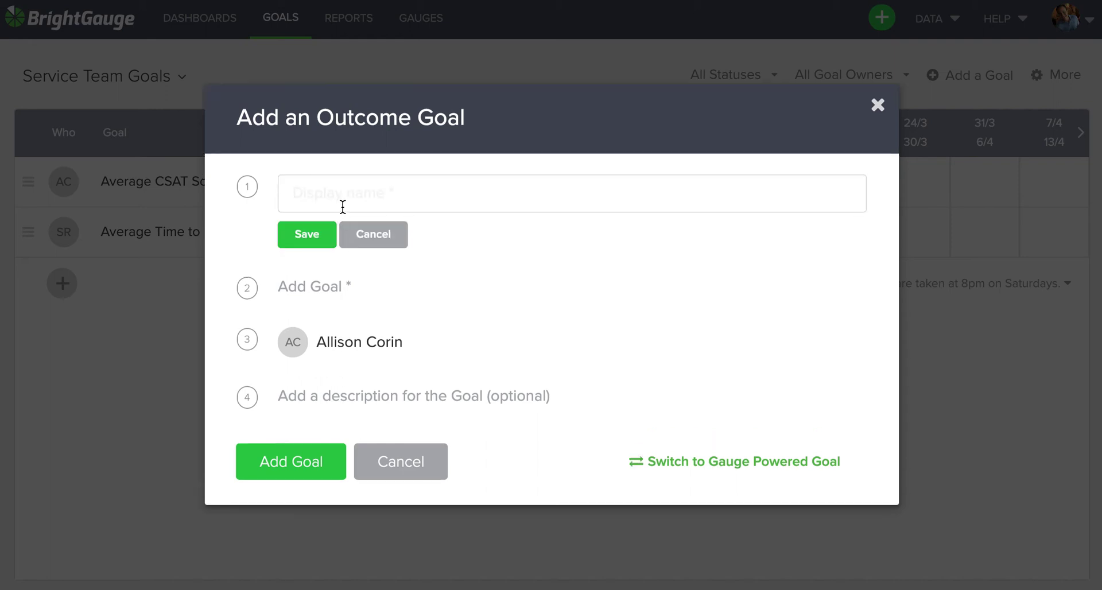
type("Service ")
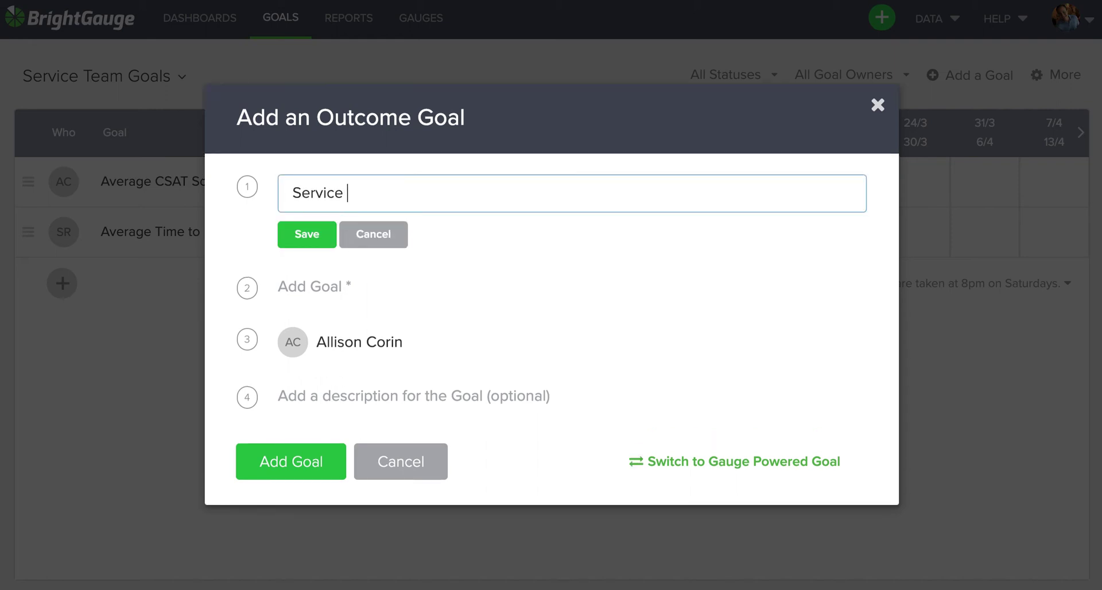
type("Team New Hire")
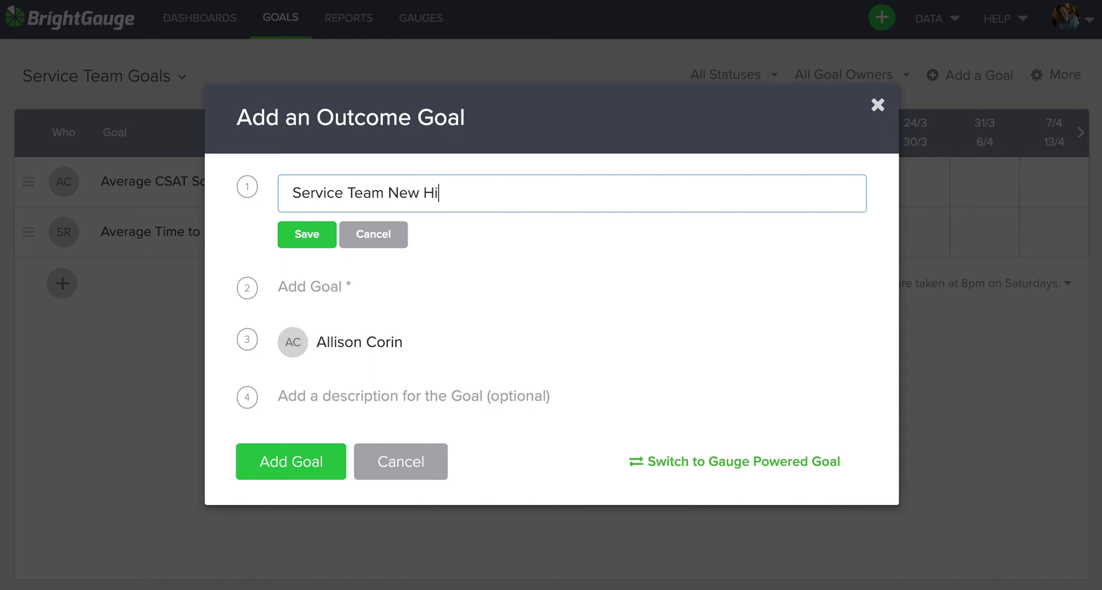
left_click(302, 234)
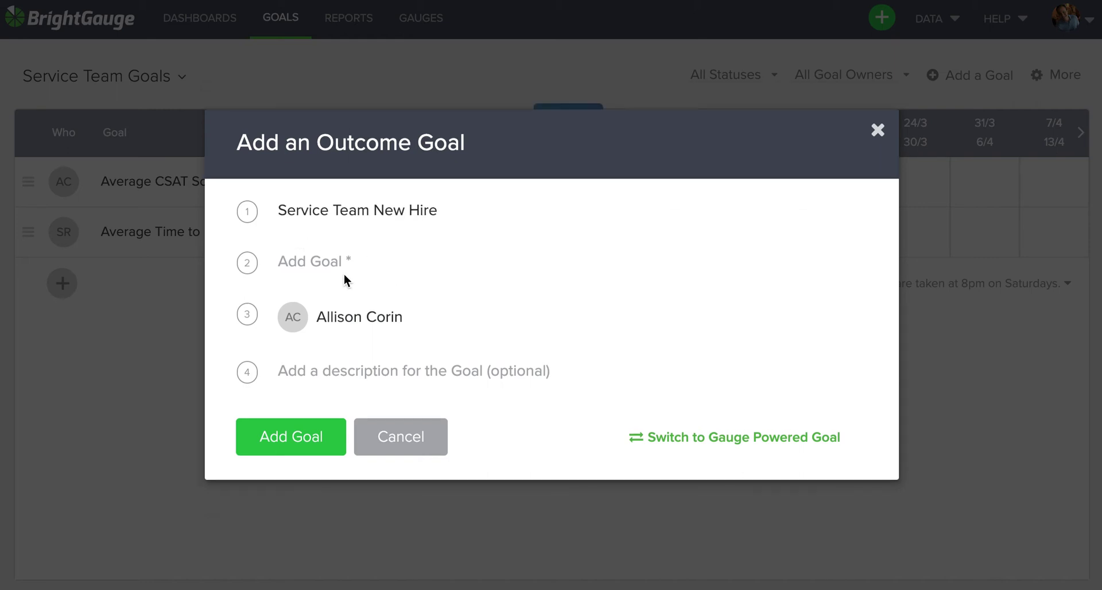
- Skip the target number and add the Service Team New Hire goal
left_click(326, 270)
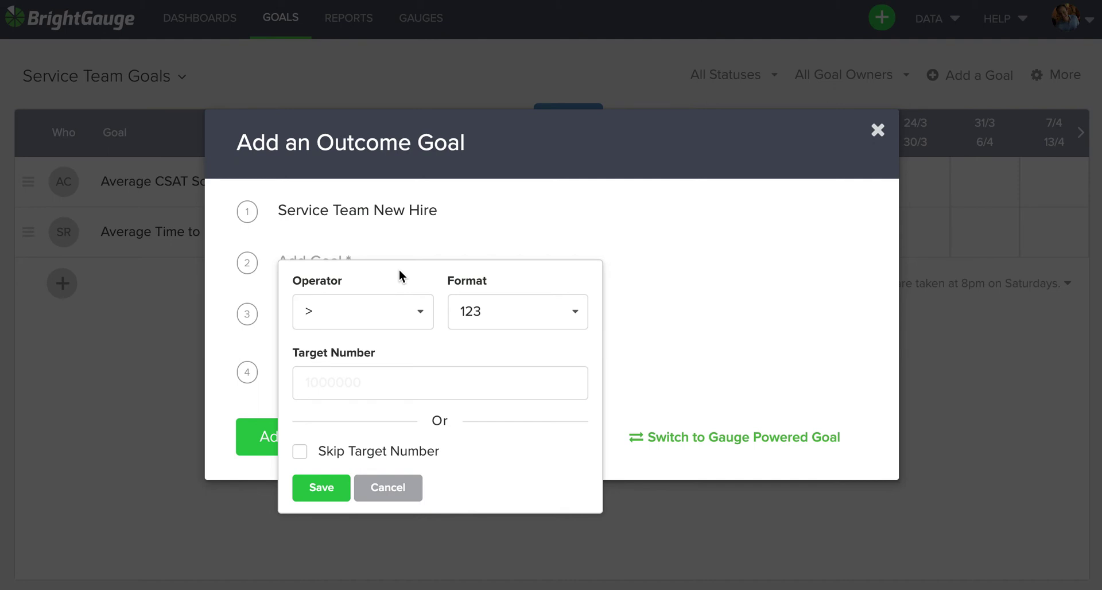
left_click(299, 450)
left_click(330, 489)
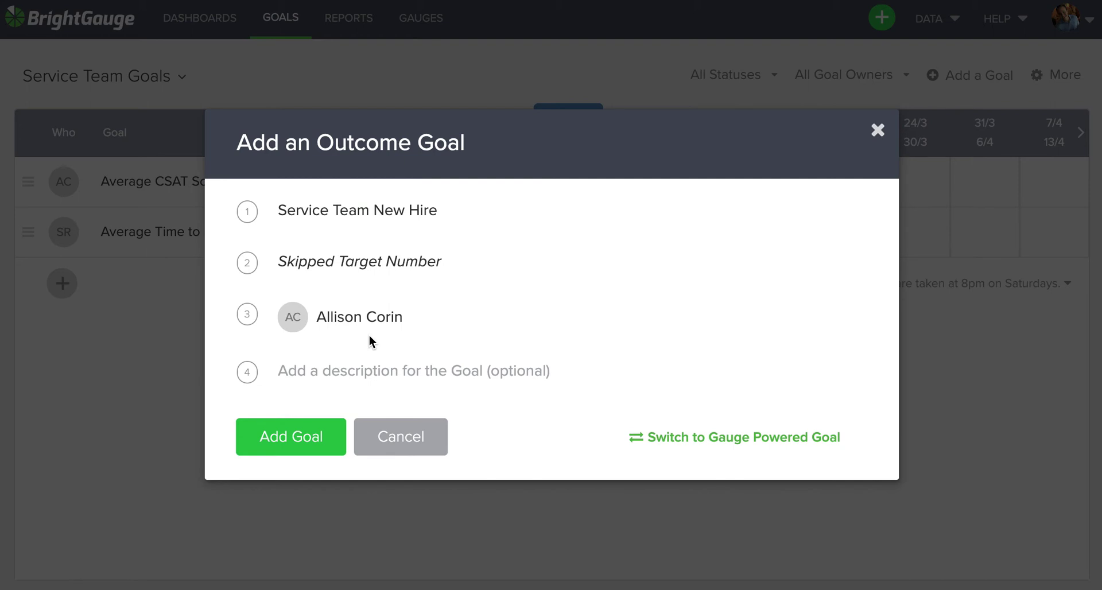
left_click(302, 435)
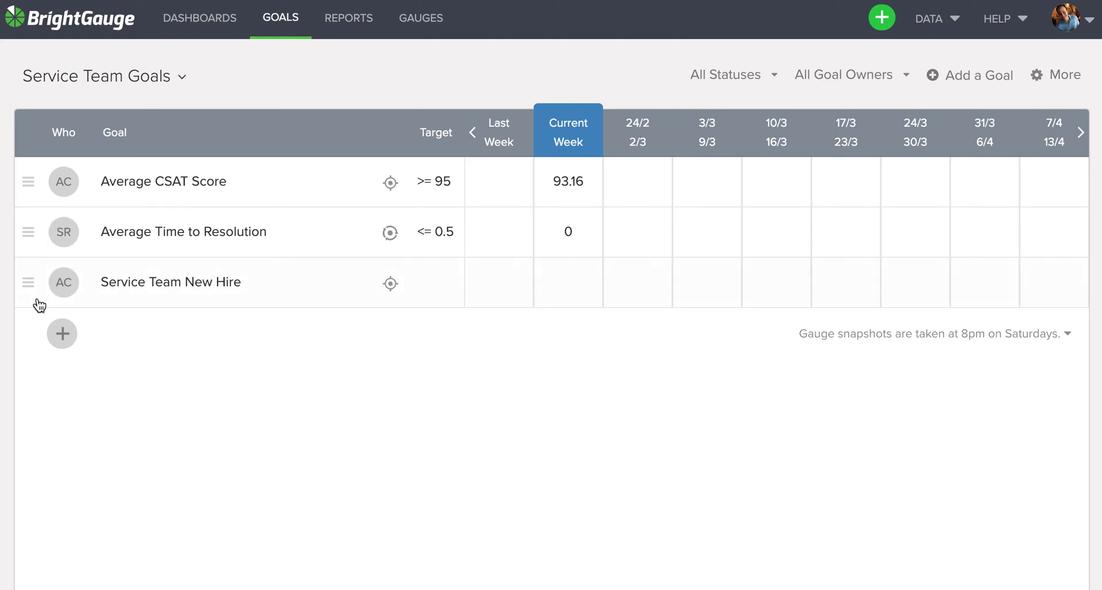
- Drag Service Team New Hire above Average Time to Resolution in the list
left_click_drag(31, 287, 32, 229)
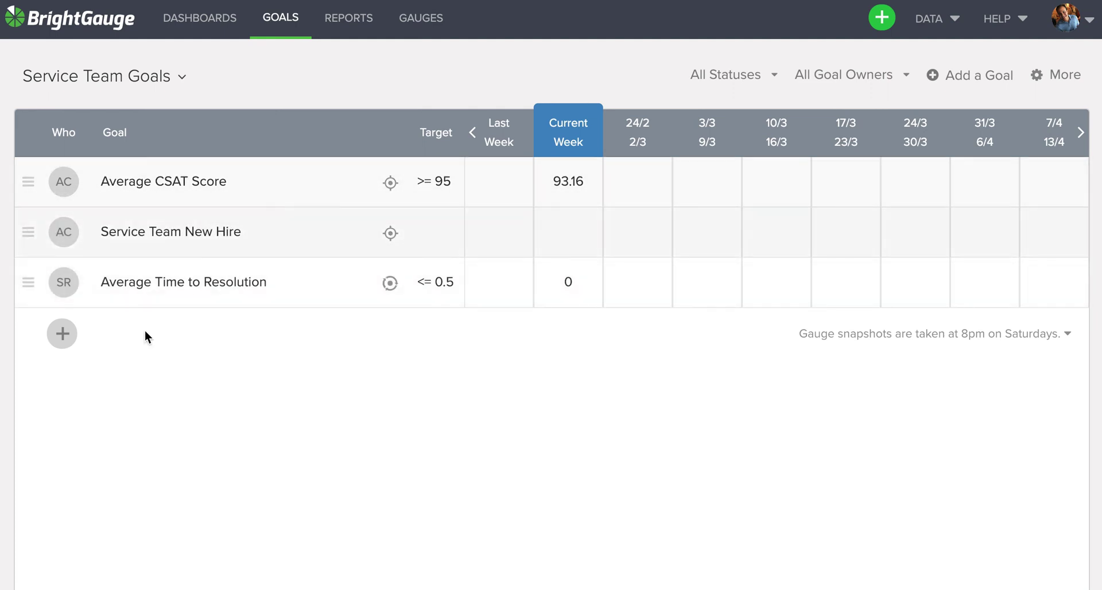
- Add a 'Team Goals' section header to the goal list
left_click(1059, 81)
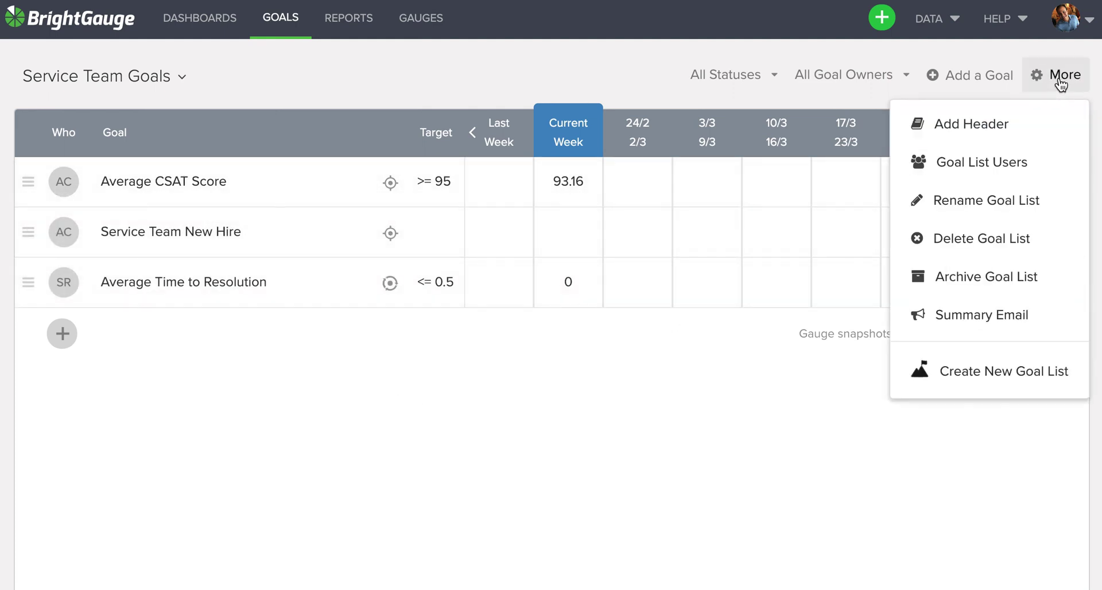
left_click(993, 123)
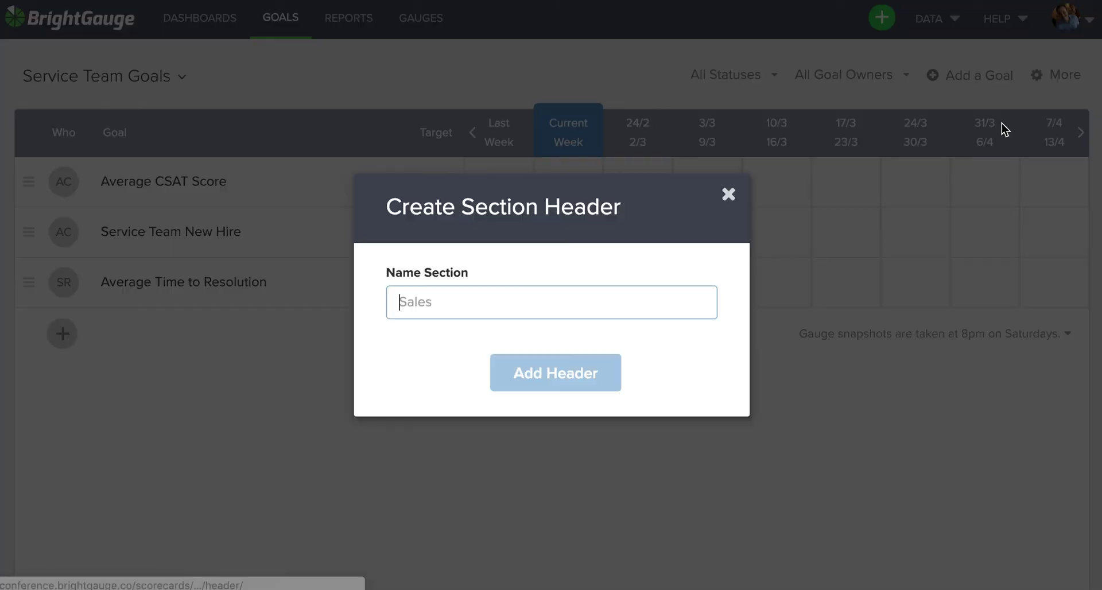
left_click(654, 307)
type("Team")
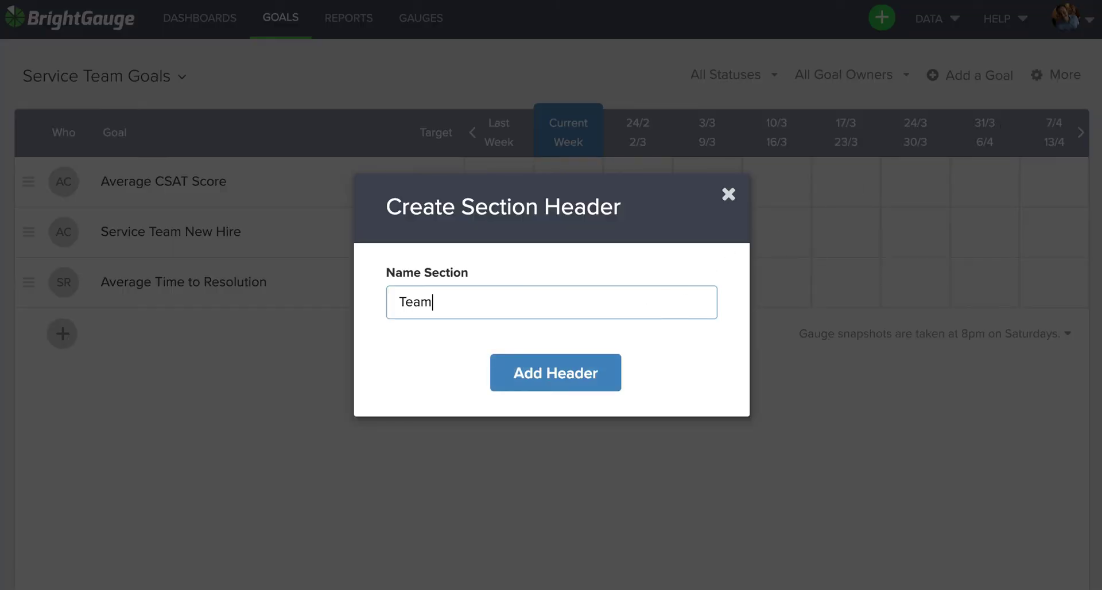
type(" Goals")
key("BackSpace")
key("BackSpace")
key("BackSpace")
type("als")
left_click(597, 382)
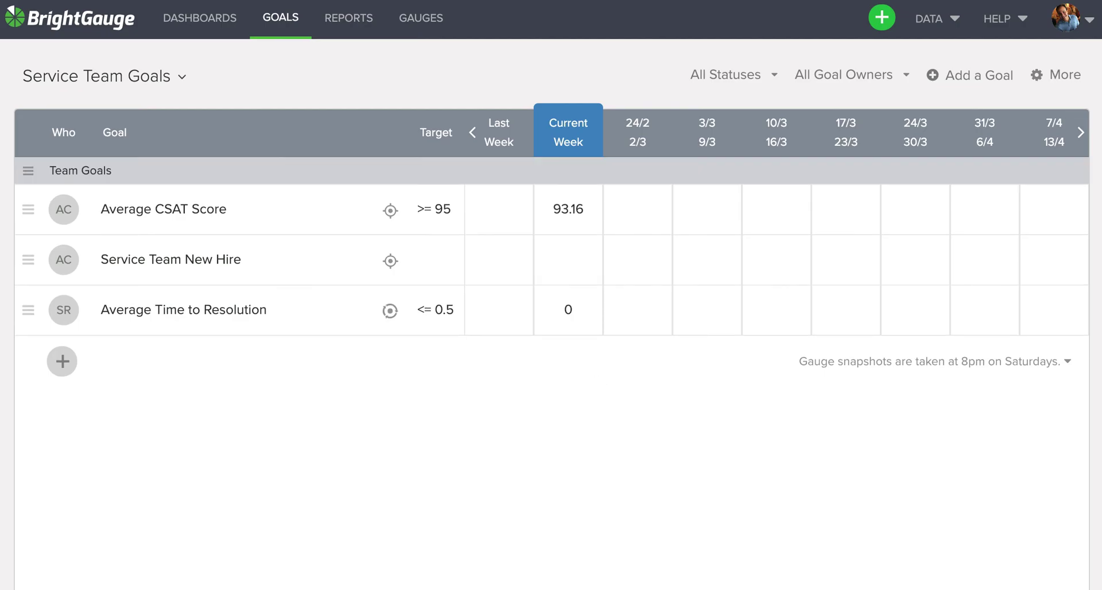
- Add a header for a team member's goals and move it above Average Time to Resolution
left_click(1065, 89)
left_click(1052, 123)
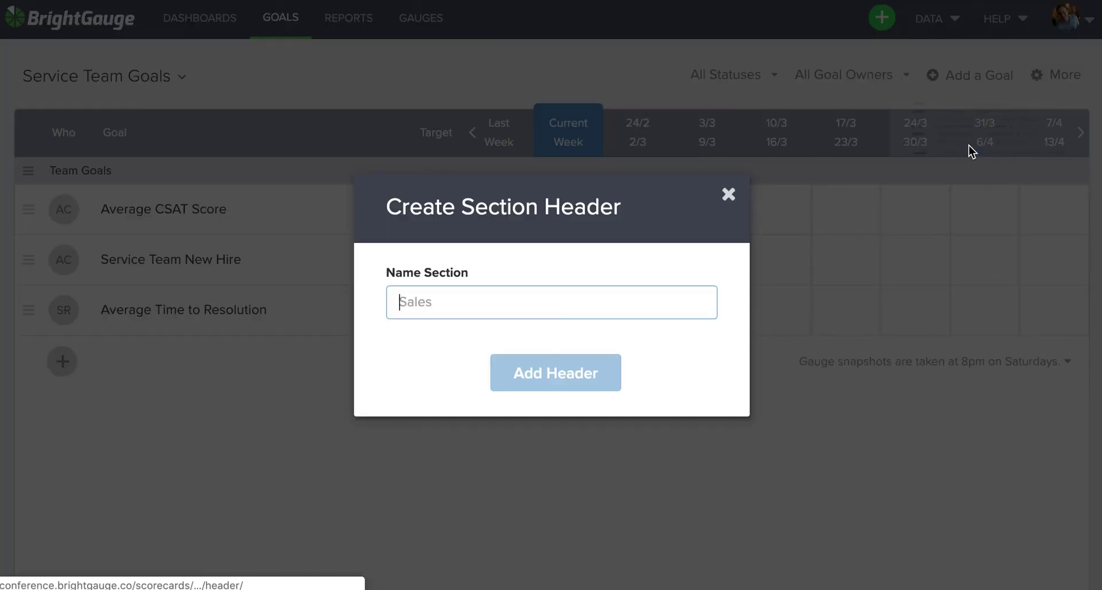
type("Steve;s")
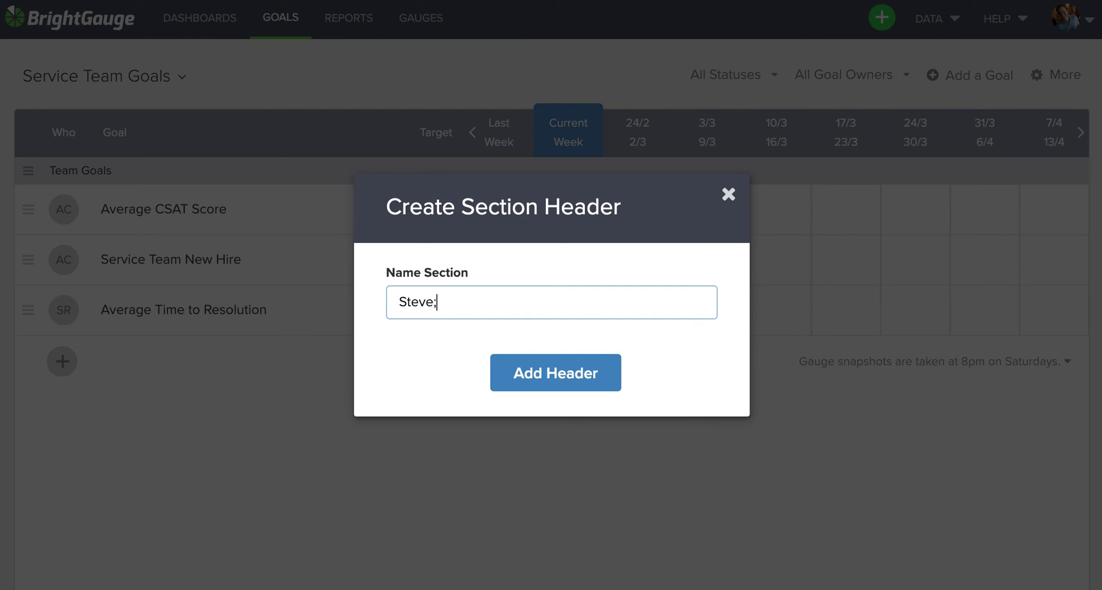
key("BackSpace")
key("BackSpace")
type("'s Goals")
left_click(559, 383)
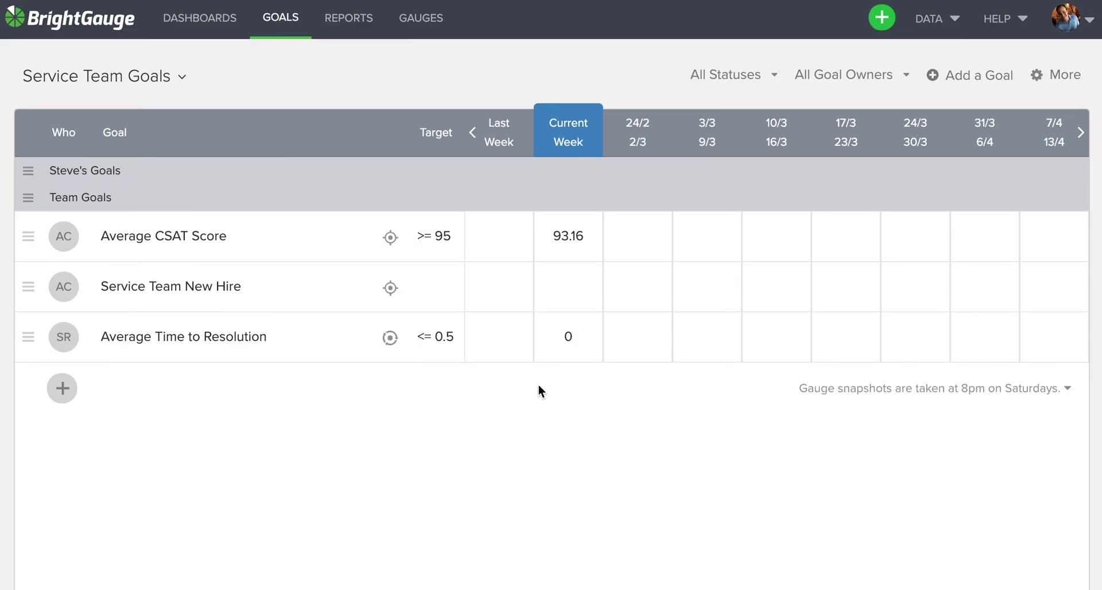
left_click_drag(28, 171, 23, 297)
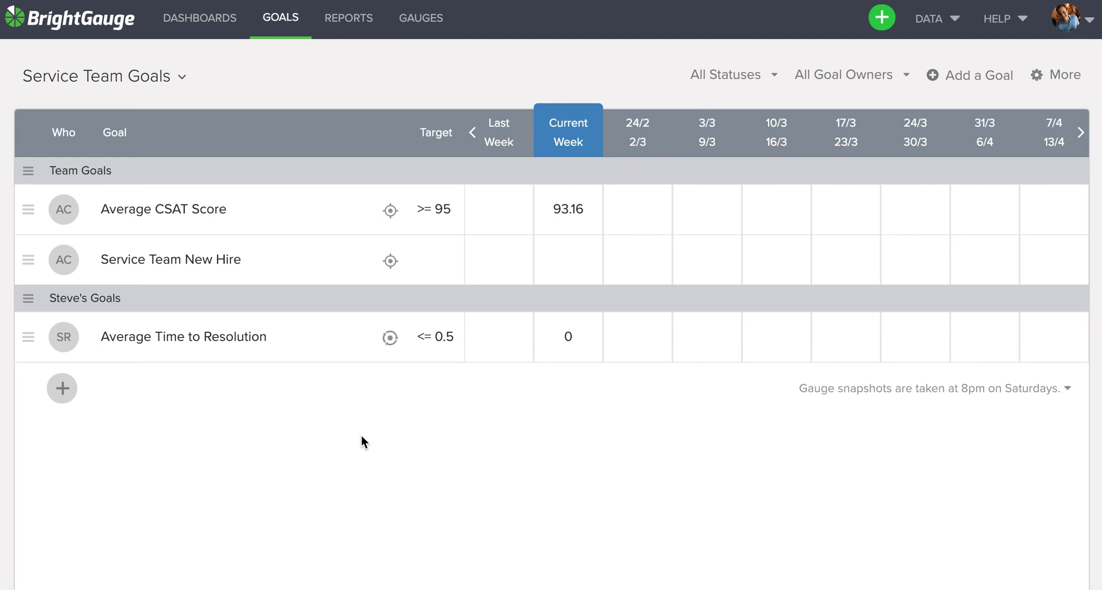
- Edit the current-week CSAT check-in, trimming the value to 93.16 and noting 'One Bad Review'
left_click(568, 211)
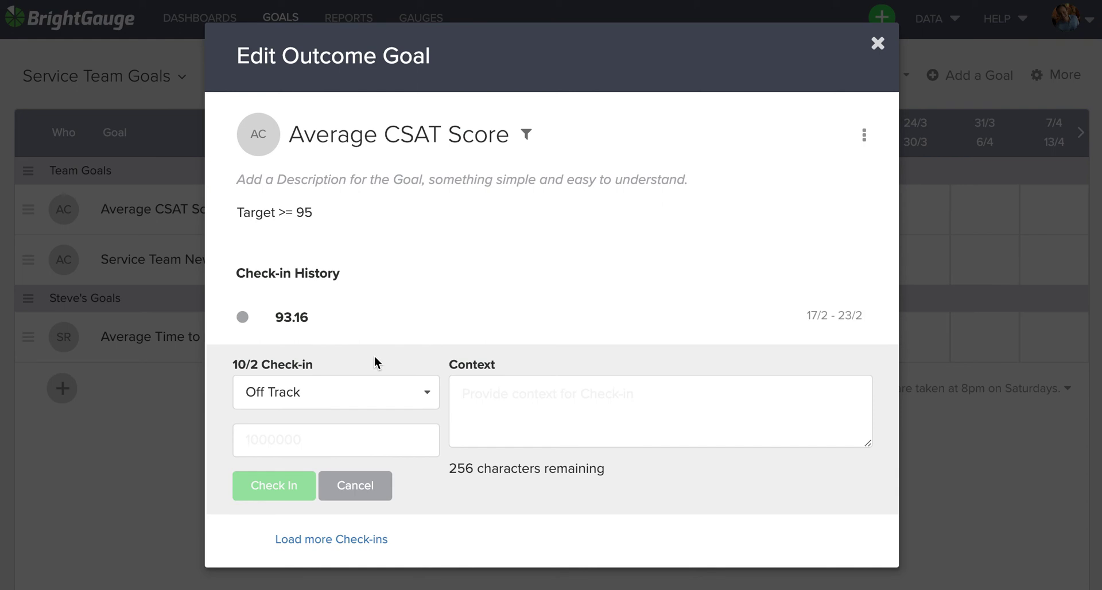
left_click(295, 321)
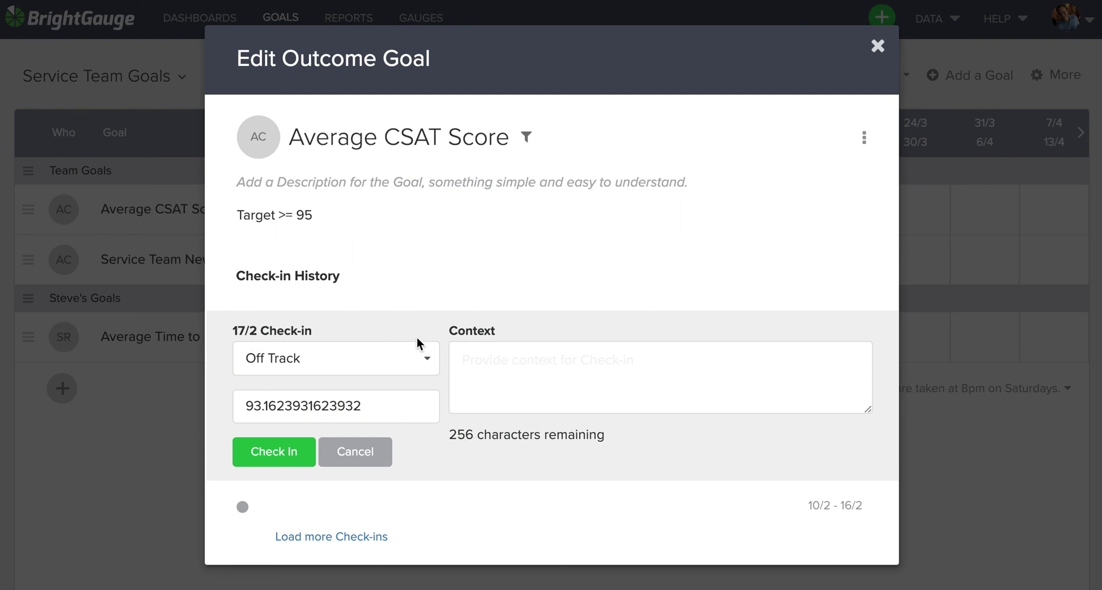
left_click(384, 408)
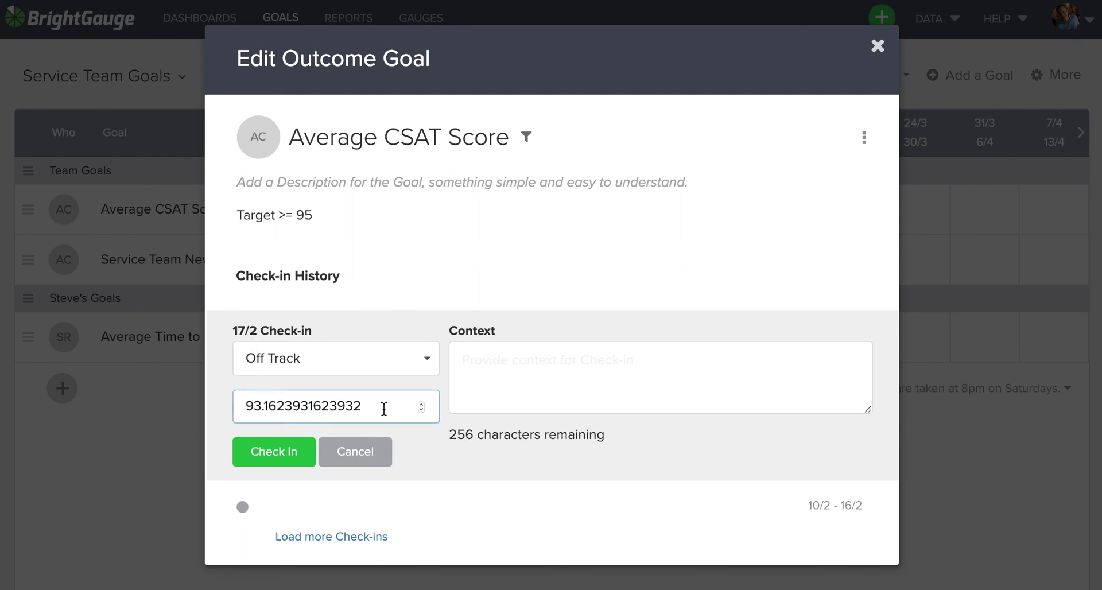
key("BackSpace")
key("BackSpace")
key("BackSpace")
key("BackSpace")
key("BackSpace")
key("BackSpace")
key("BackSpace")
key("BackSpace")
key("BackSpace")
key("BackSpace")
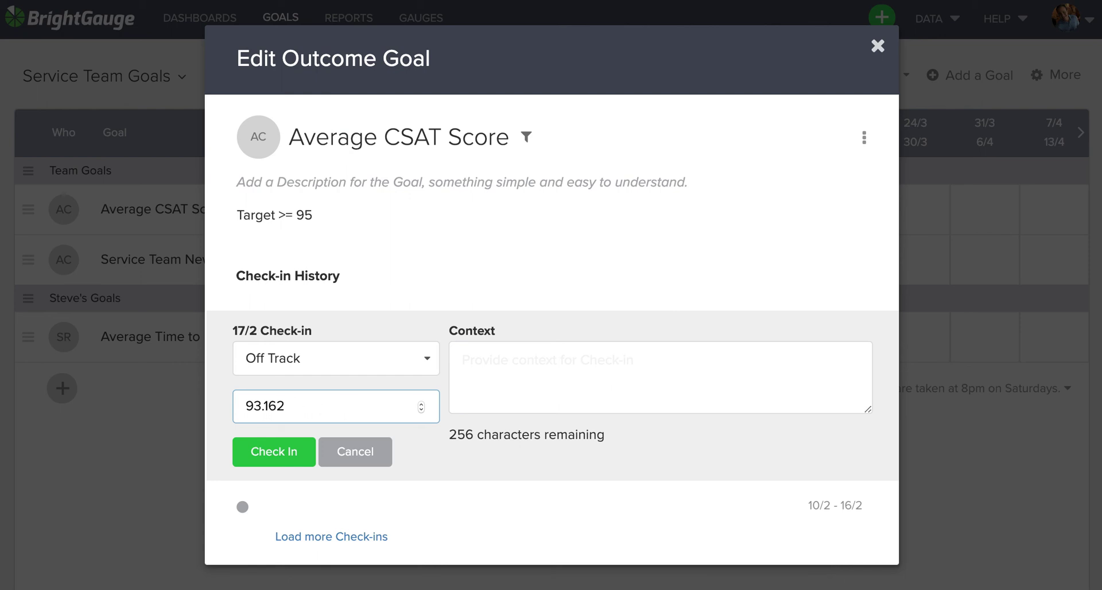
key("BackSpace")
left_click(522, 373)
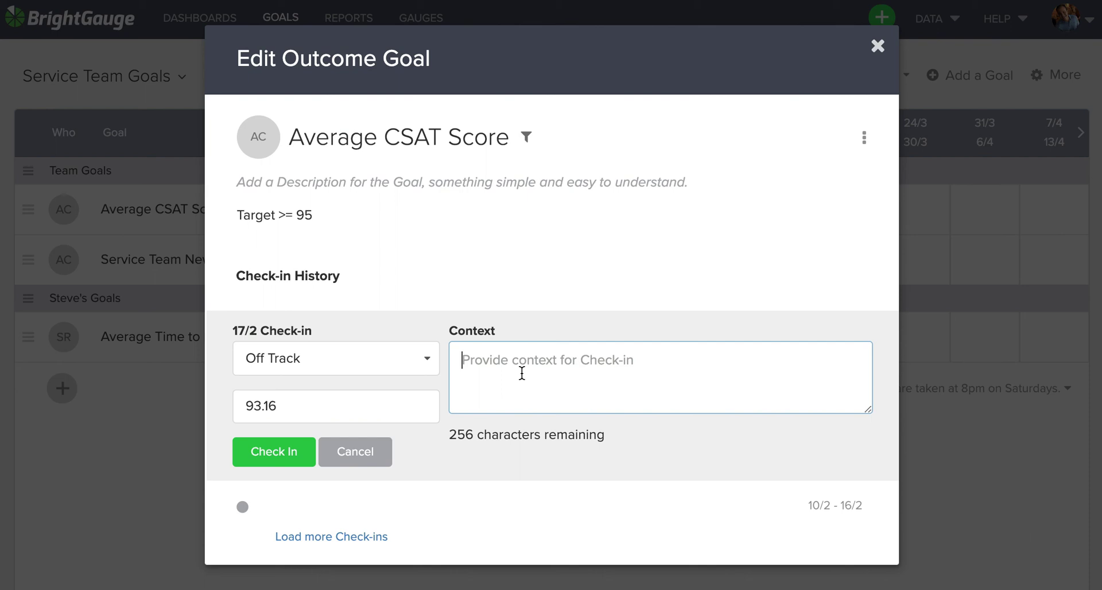
type("One Bad Rev")
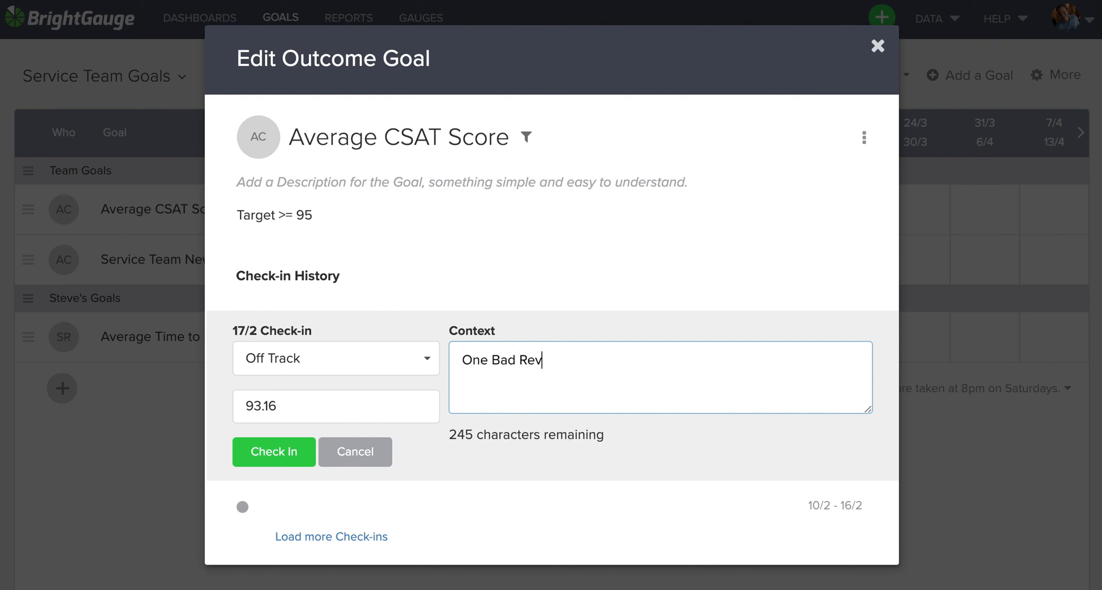
type("iew")
left_click(271, 453)
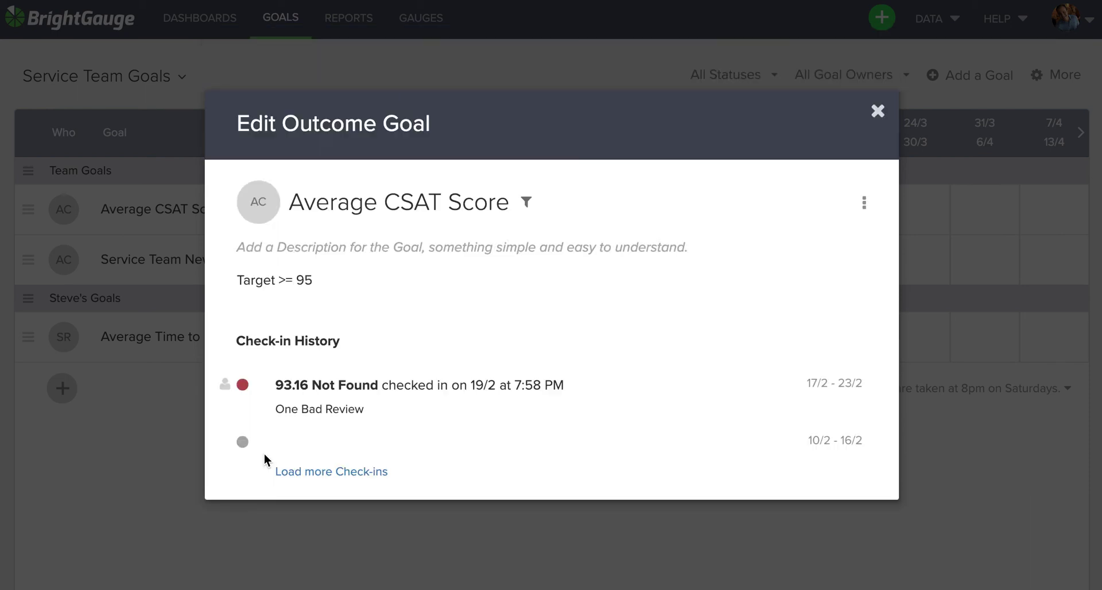
- Close the Average CSAT Score details, reopen them from the 93.16 cell, then close again
left_click(877, 114)
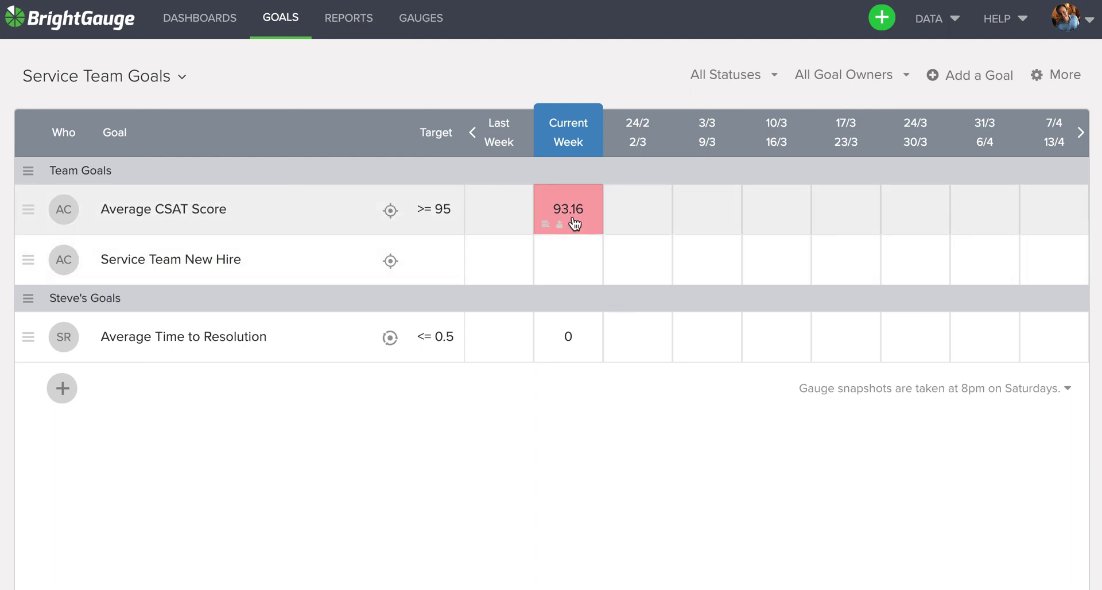
left_click(573, 225)
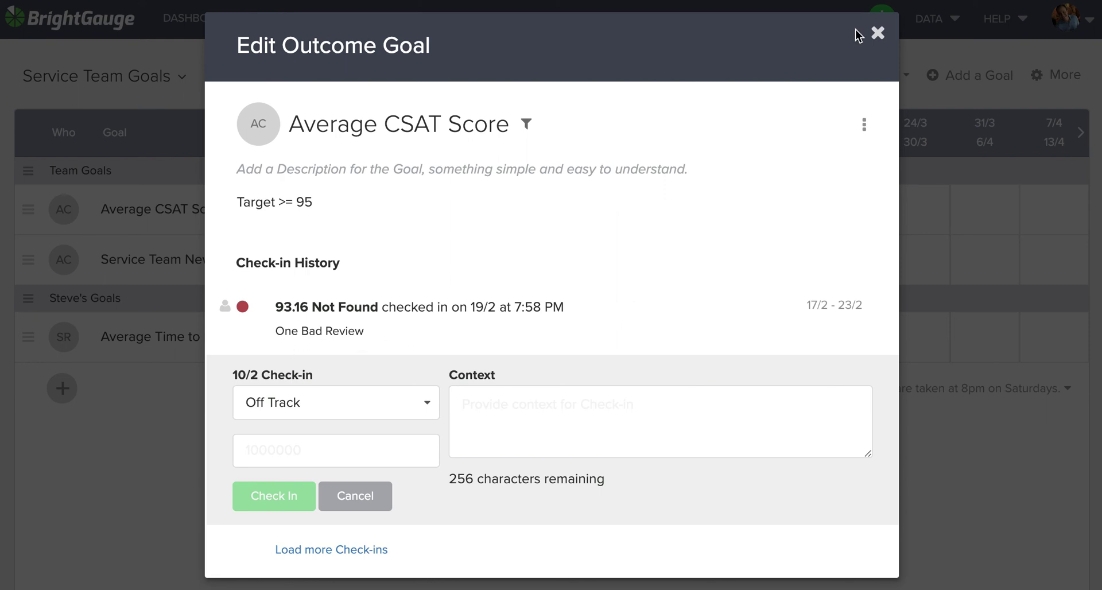
left_click(877, 33)
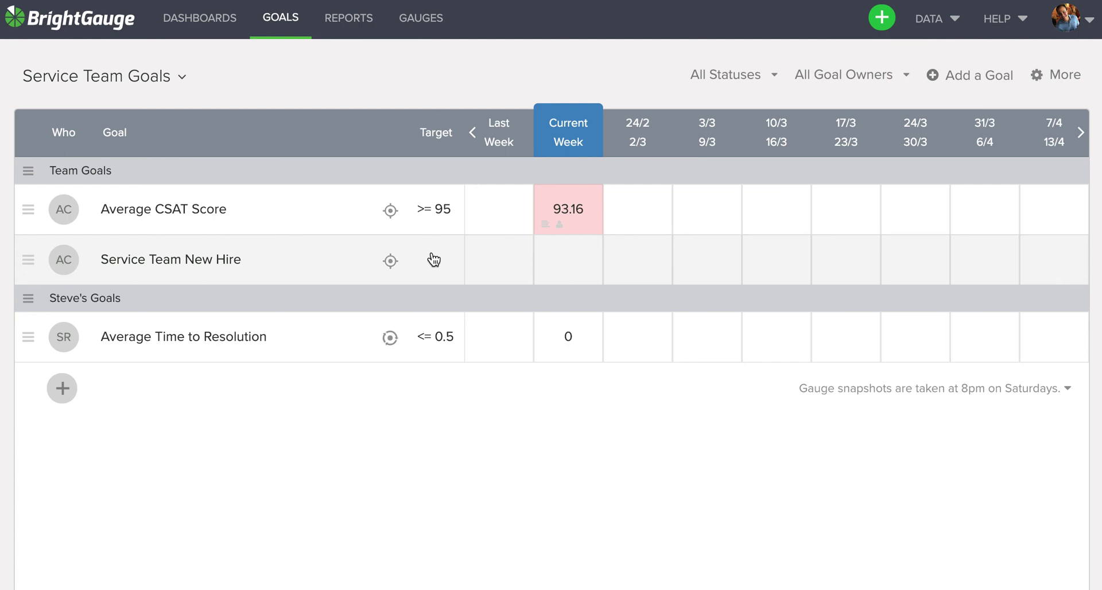
- Check in Service Team New Hire as On Track for the 17/2 week, then close its details
left_click(574, 267)
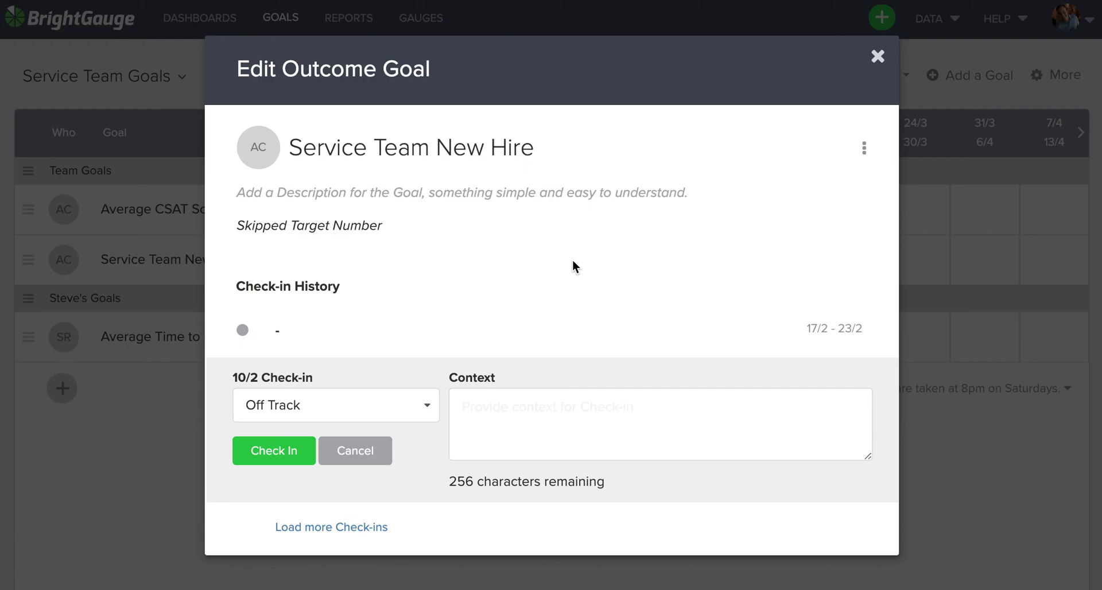
left_click(249, 332)
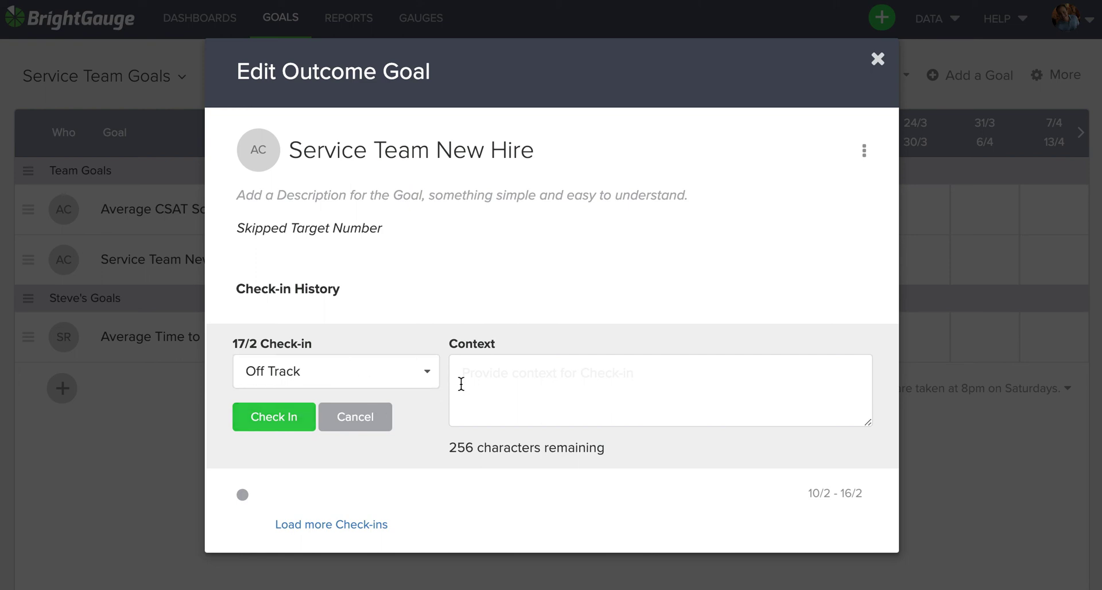
left_click(428, 378)
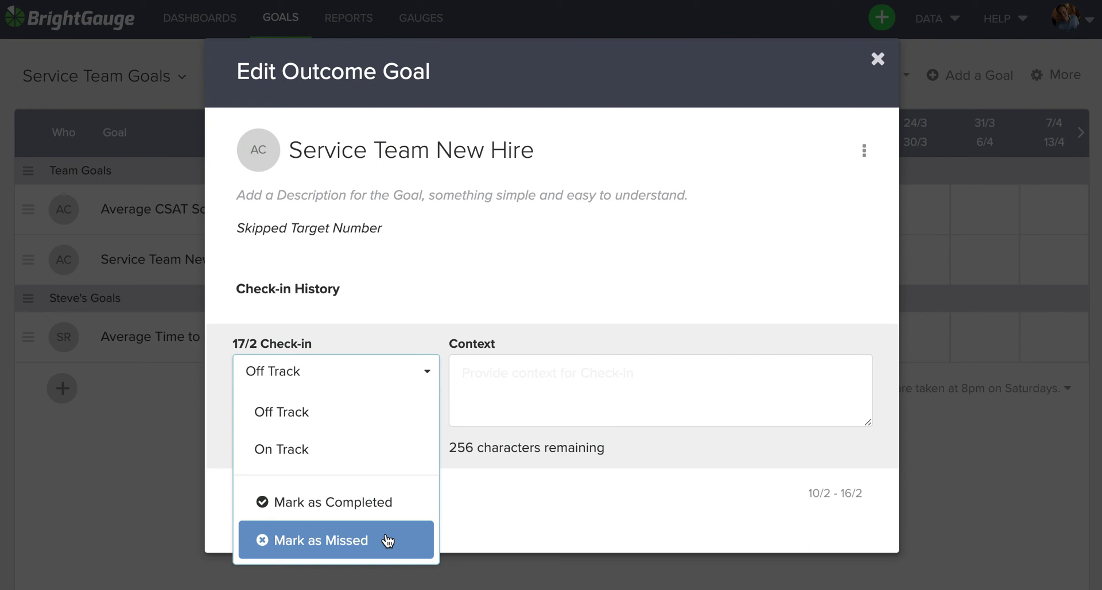
left_click(324, 459)
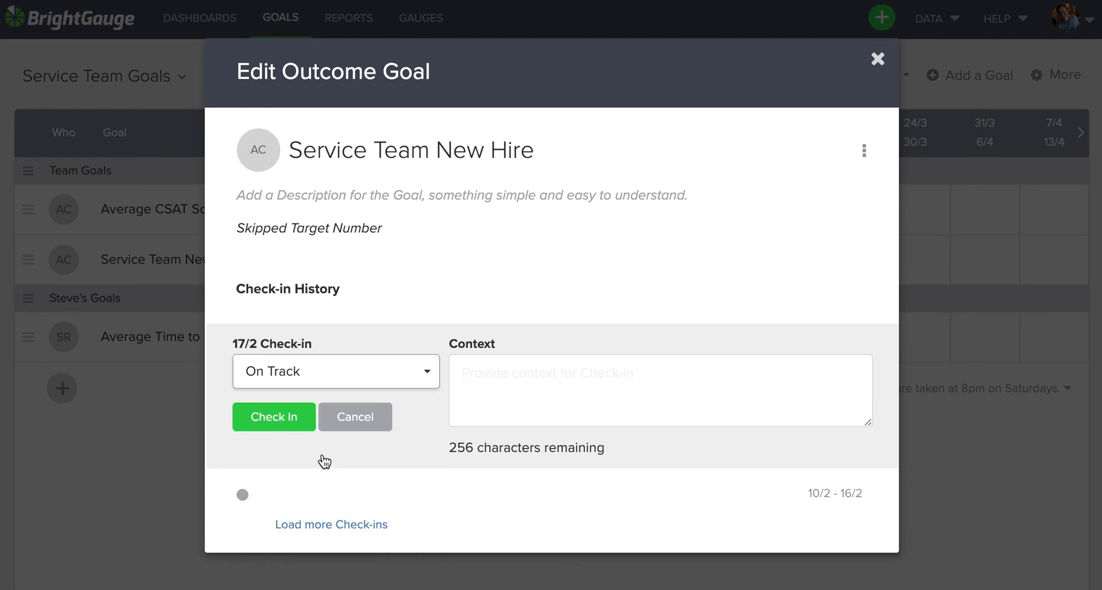
left_click(296, 428)
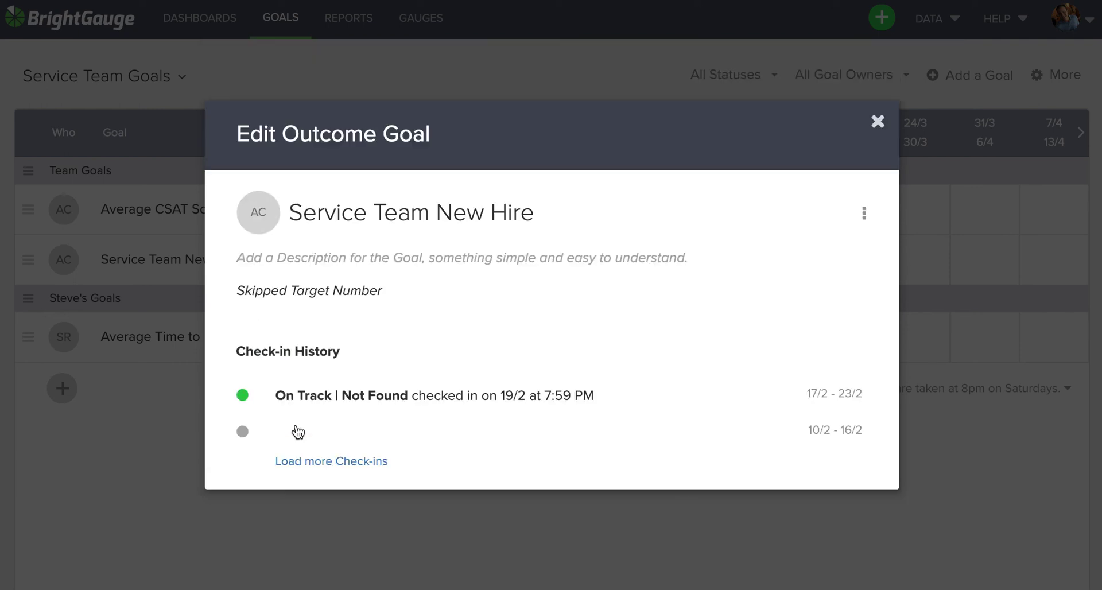
left_click(877, 124)
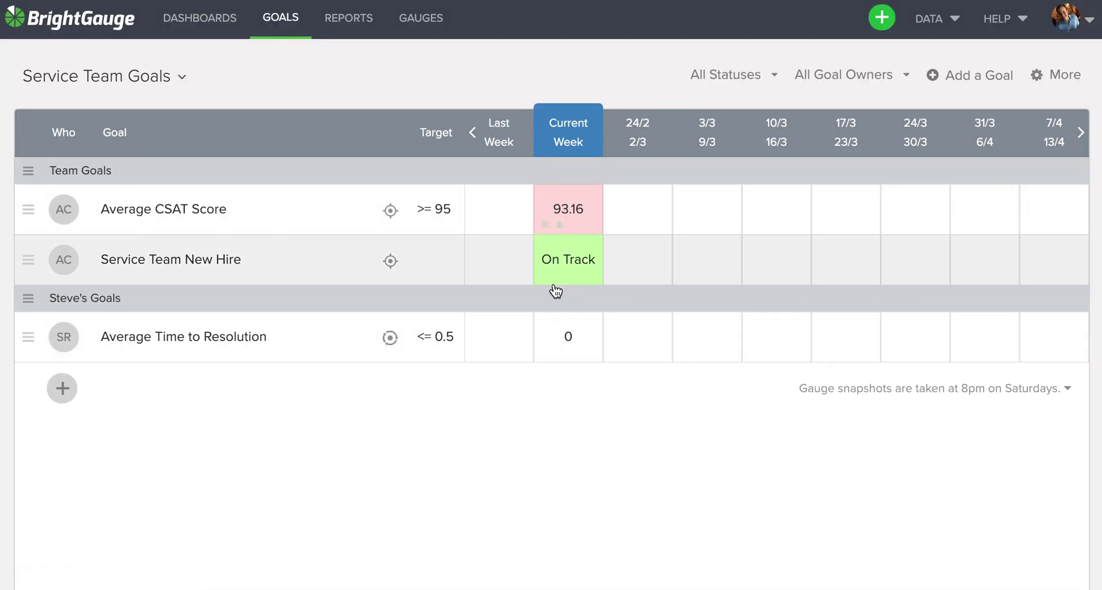